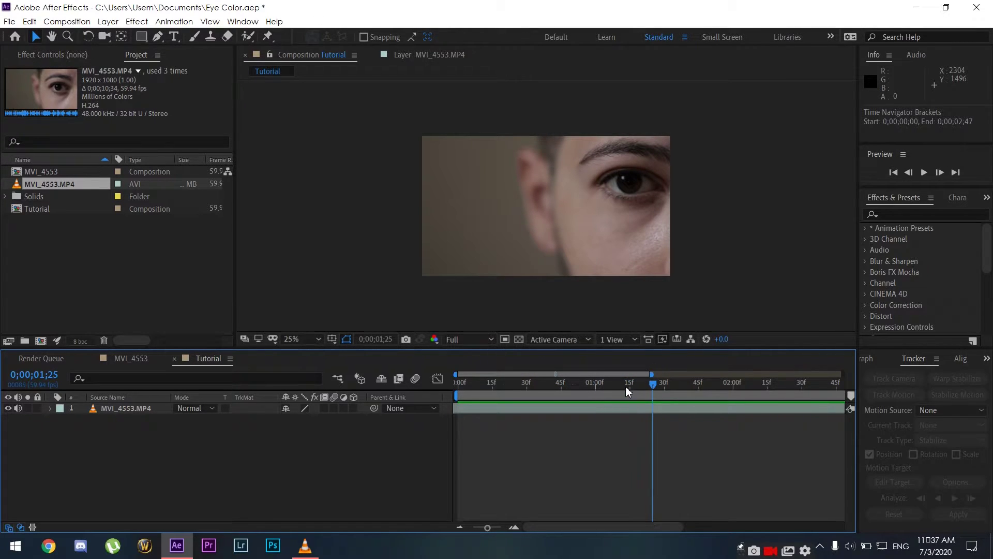
Scrub to 0;00;01;35, where the eye is wide open, and zoom and centre the viewer on it
scroll(621, 199, up, 4)
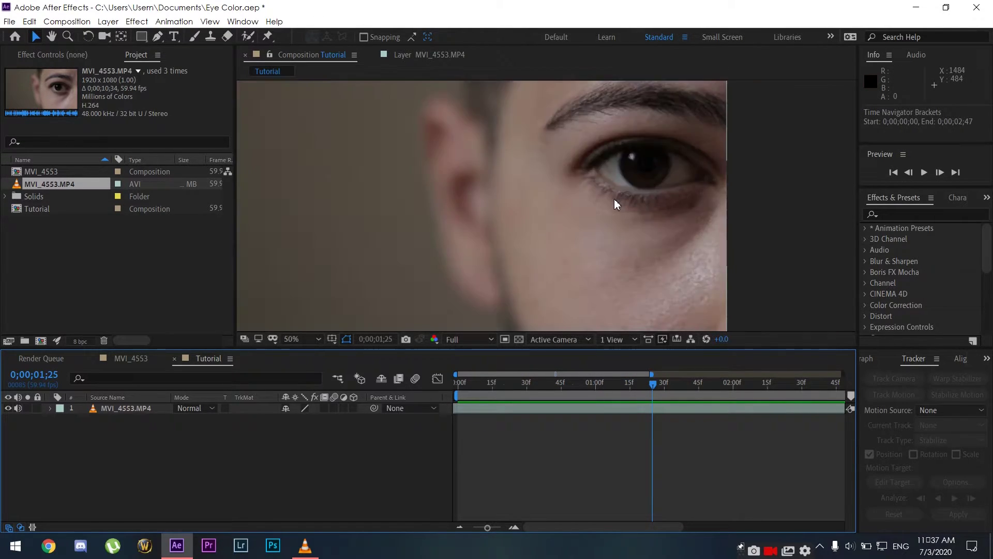
drag(595, 221, 524, 261)
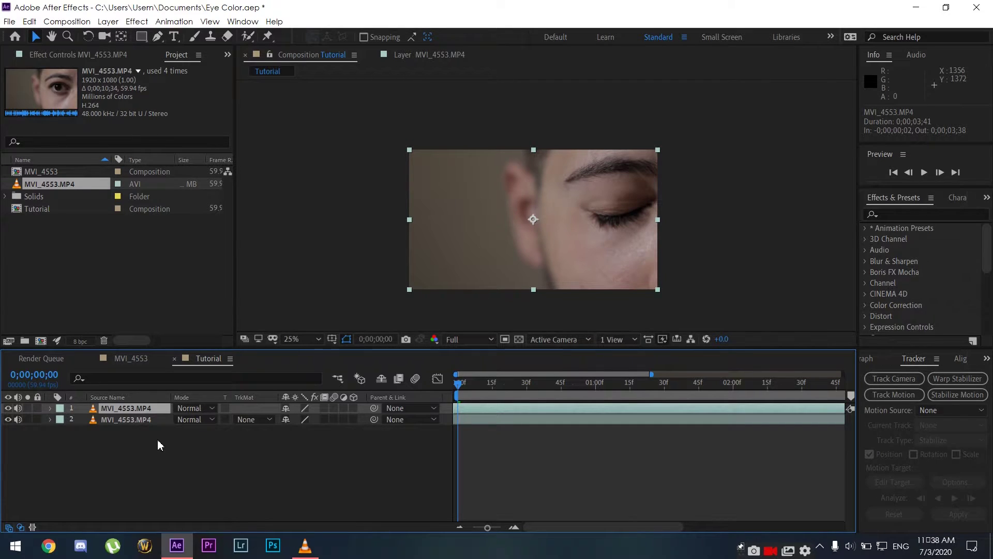
drag(459, 383, 677, 389)
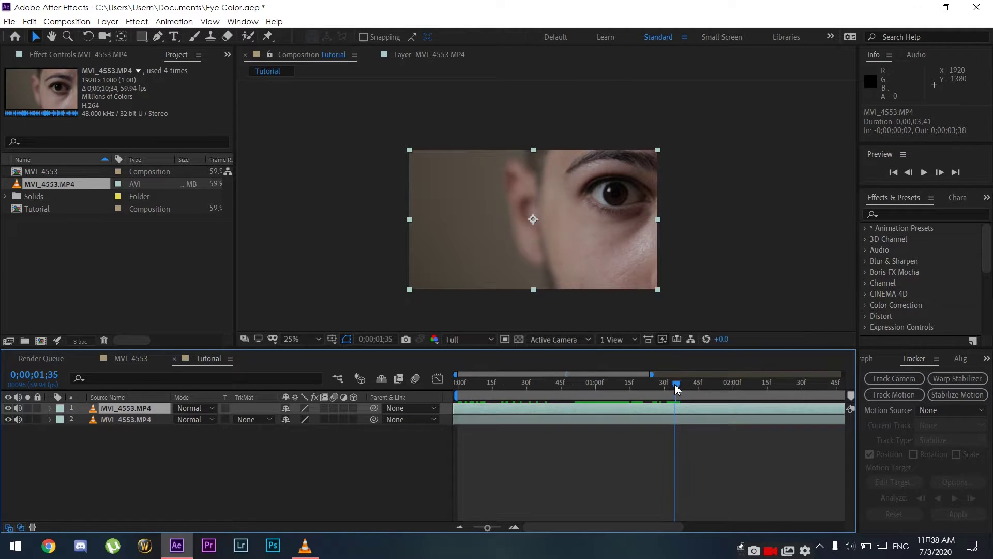
scroll(619, 190, up, 6)
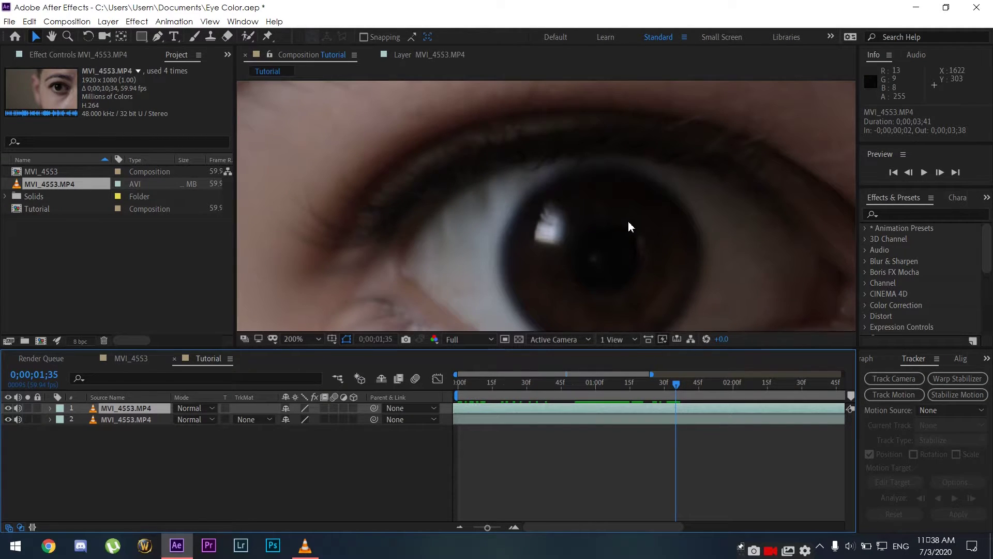
scroll(628, 221, down, 2)
drag(609, 213, 548, 194)
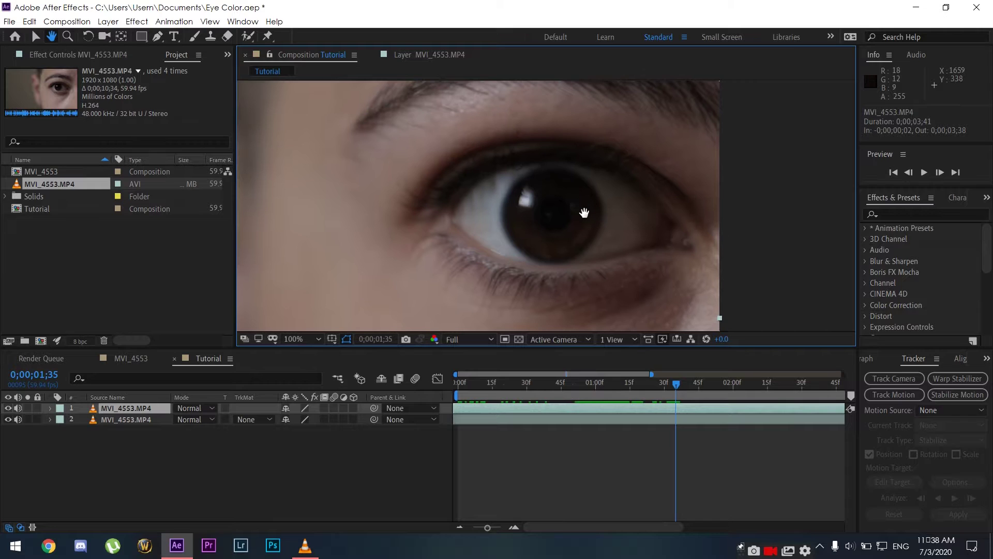
Trace a closed Pen-tool mask around the iris on the top layer
key(v)
click(158, 36)
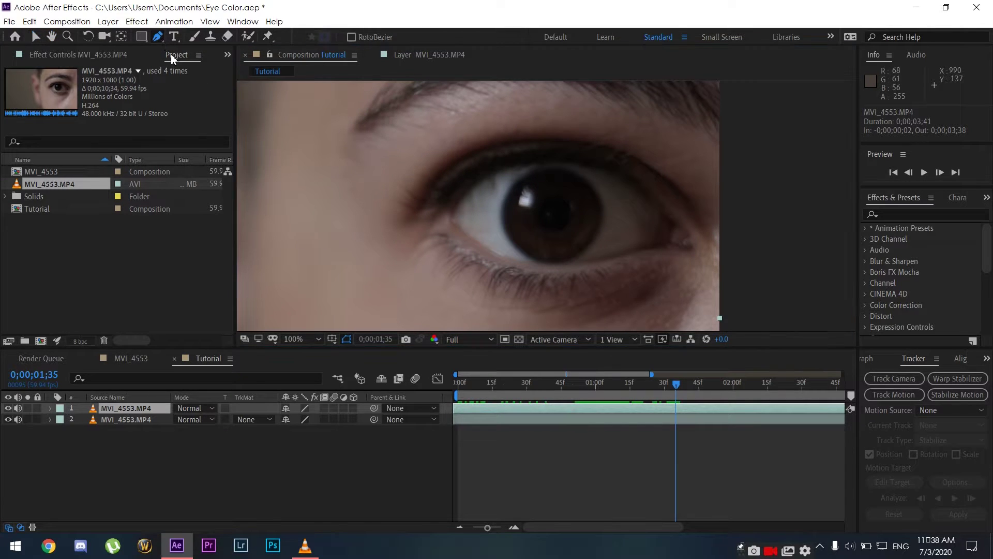
click(504, 202)
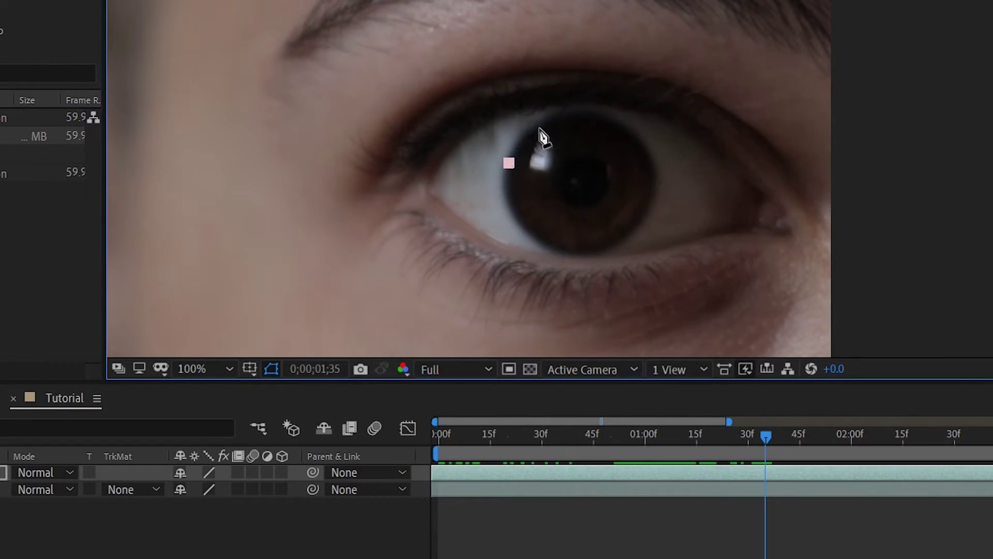
drag(540, 128, 612, 122)
click(633, 135)
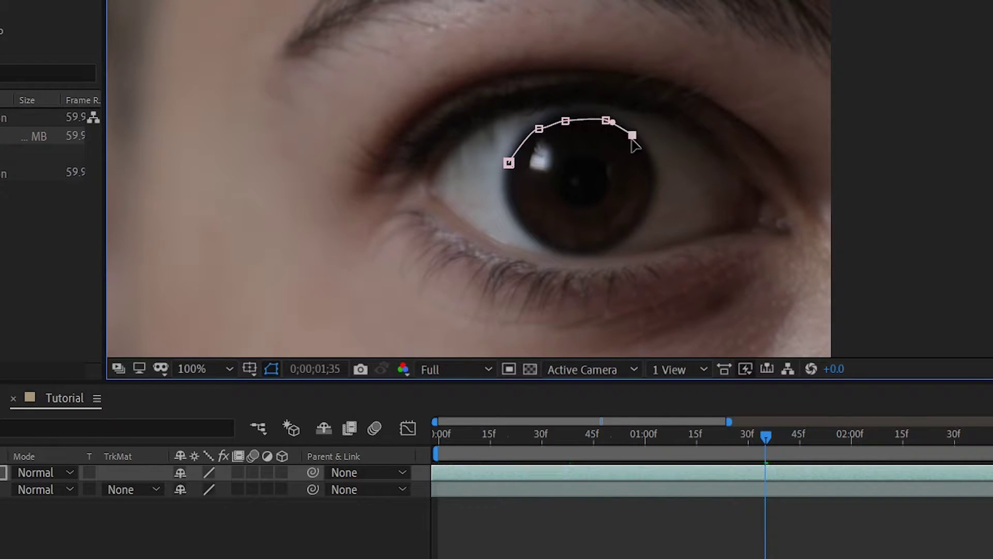
drag(644, 161, 517, 209)
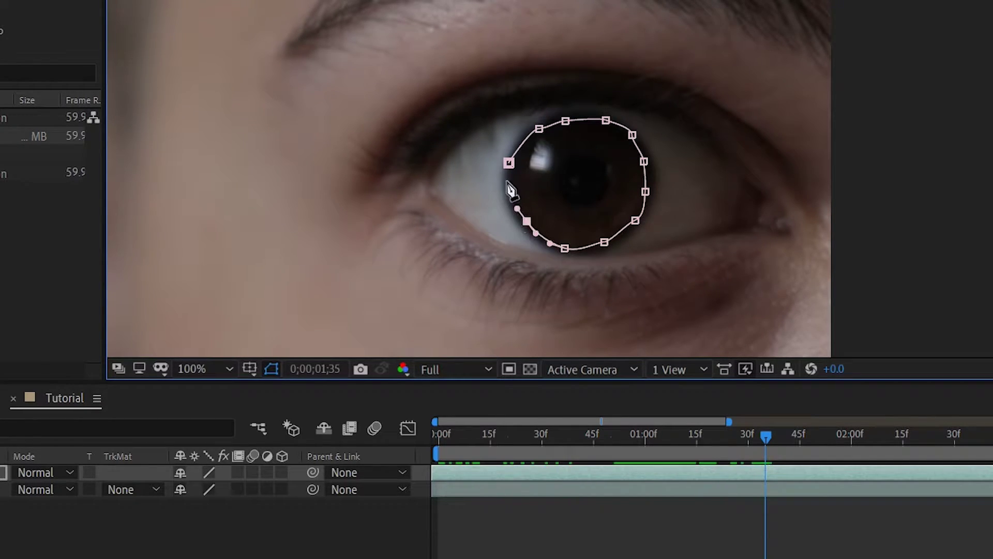
click(509, 162)
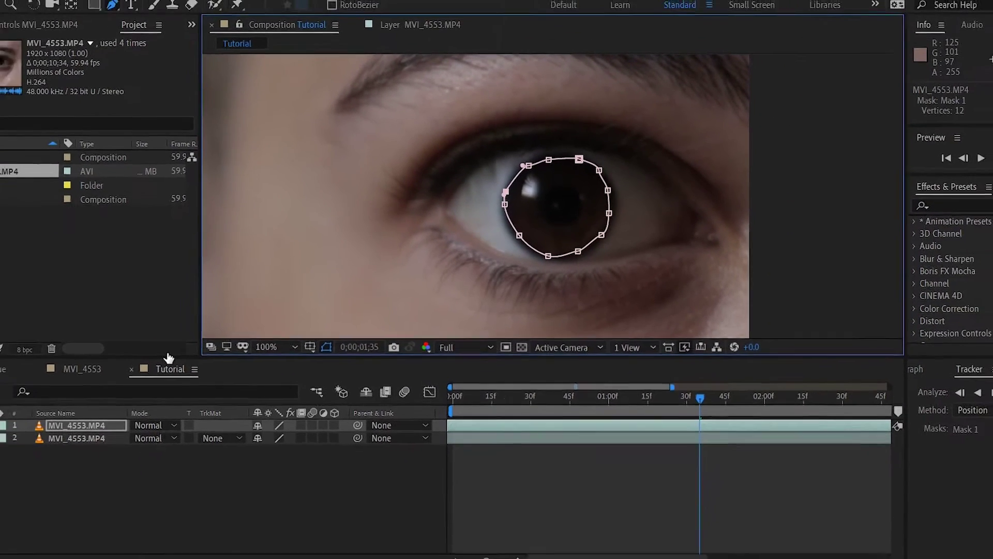
Set the top layer's Mask 1 feather to 38 pixels
click(96, 428)
key(f)
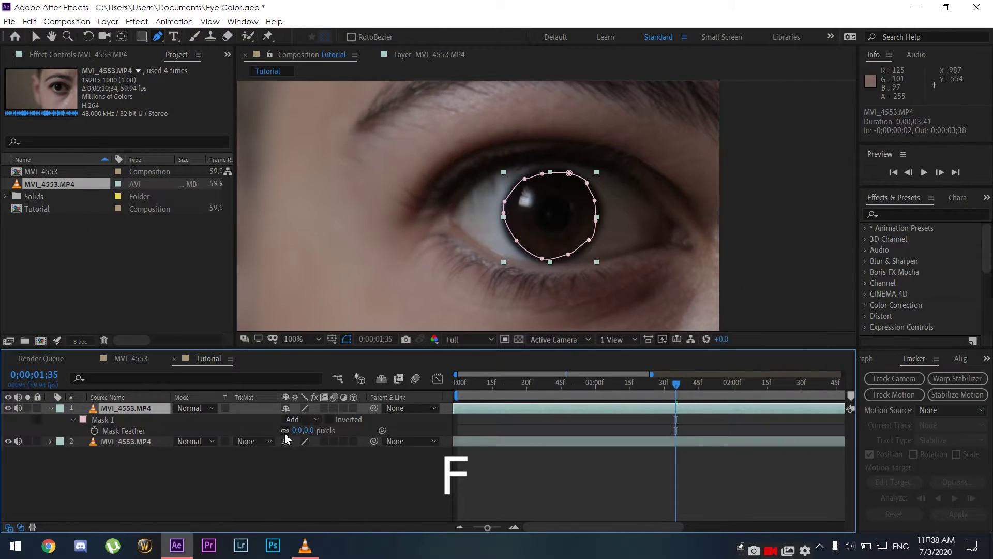
drag(298, 431, 331, 430)
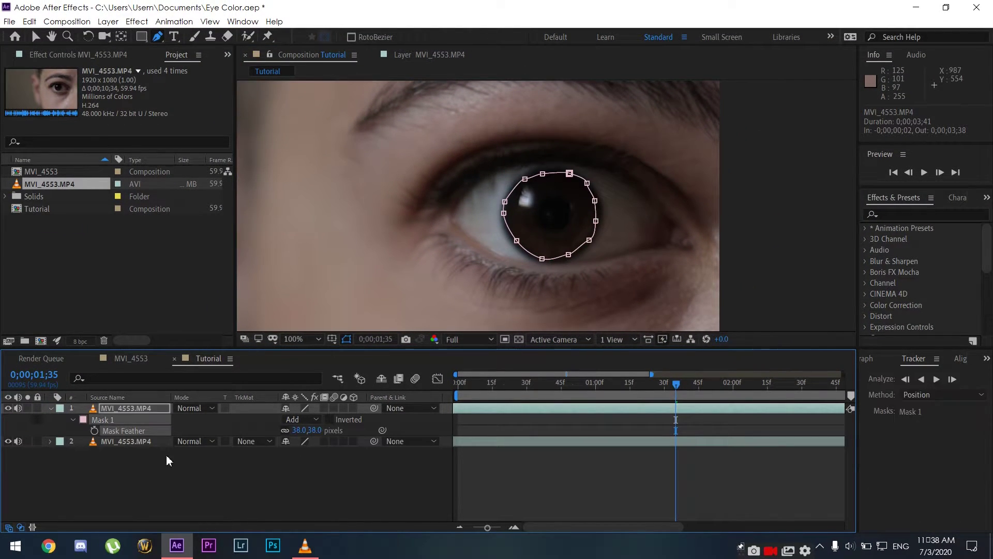
click(42, 417)
click(50, 410)
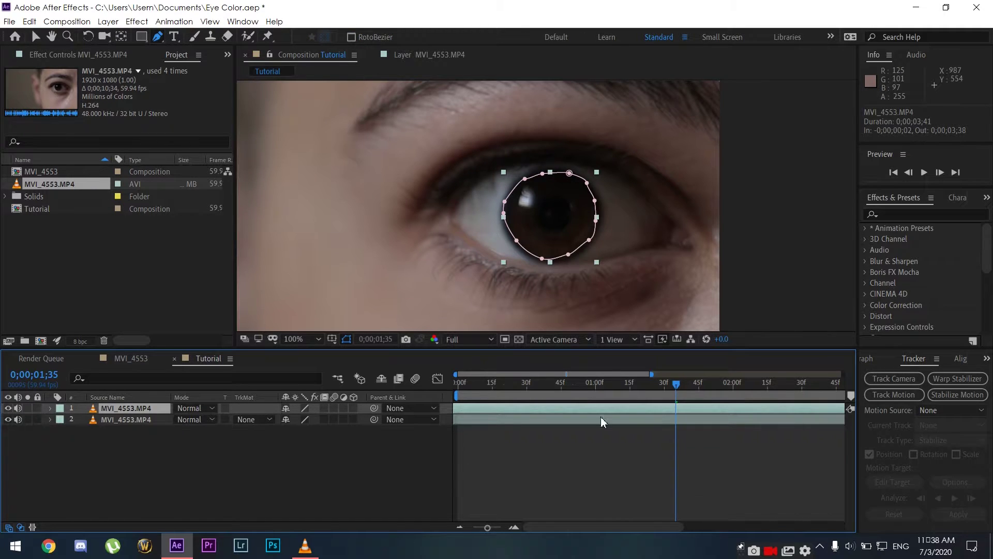
Apply Lumetri Color, found by searching 'lumet', to the masked top layer
click(900, 212)
text(lumet)
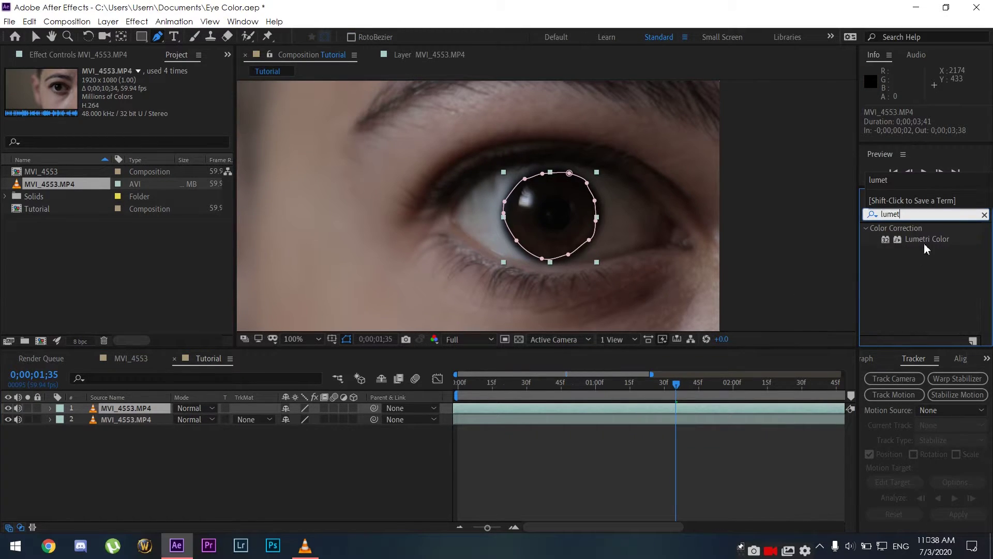
drag(927, 239, 121, 412)
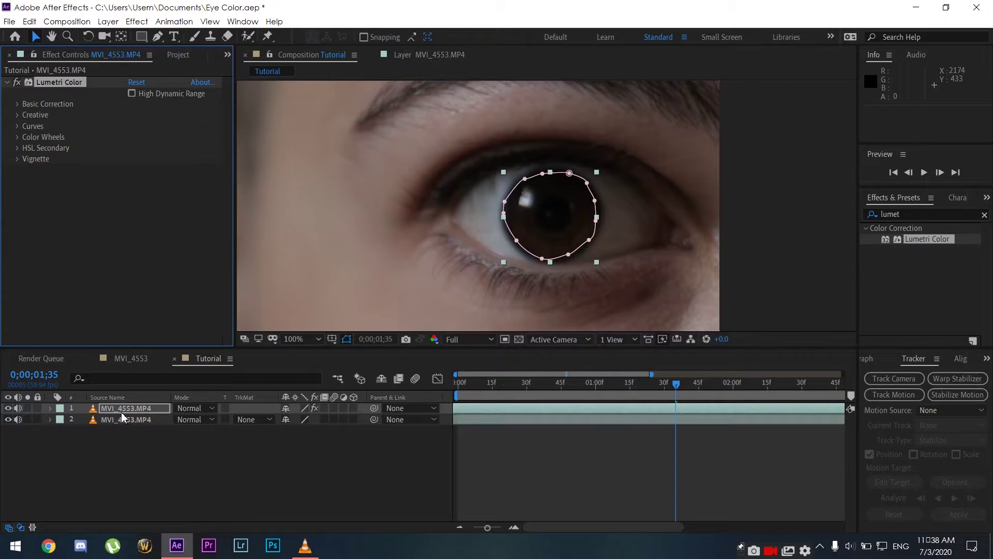
Set Lumetri Basic Correction Exposure to 1.0 and Contrast to 35.0
click(17, 105)
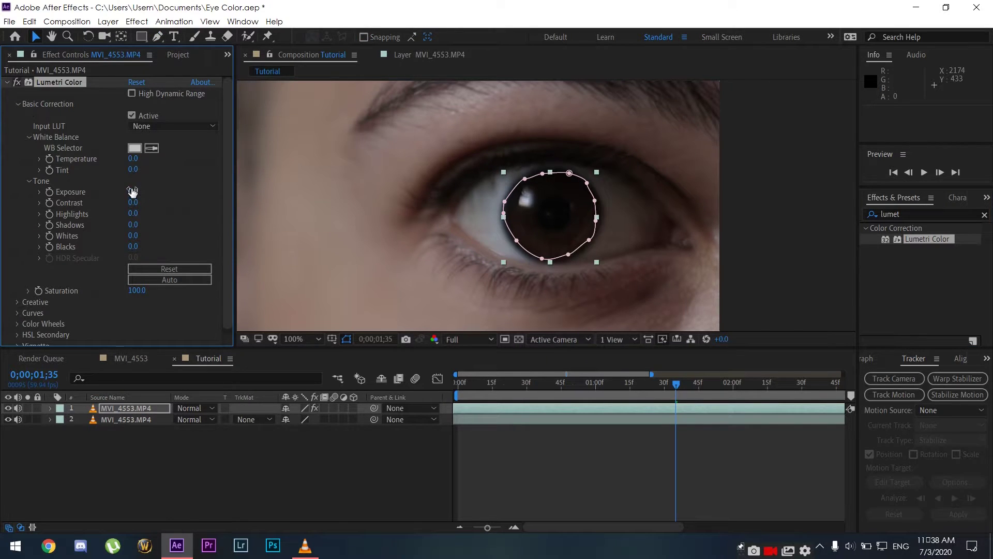
text(1)
key(Return)
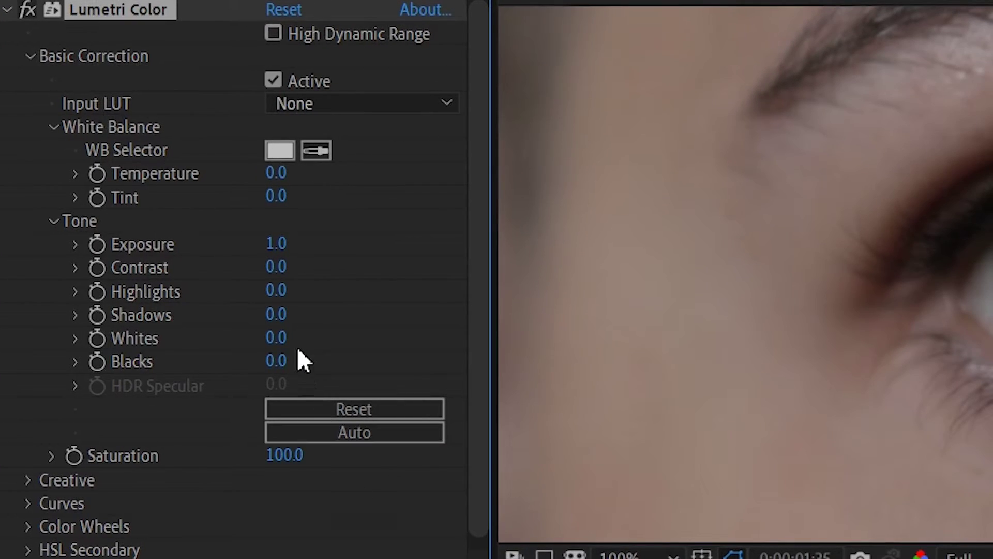
click(272, 268)
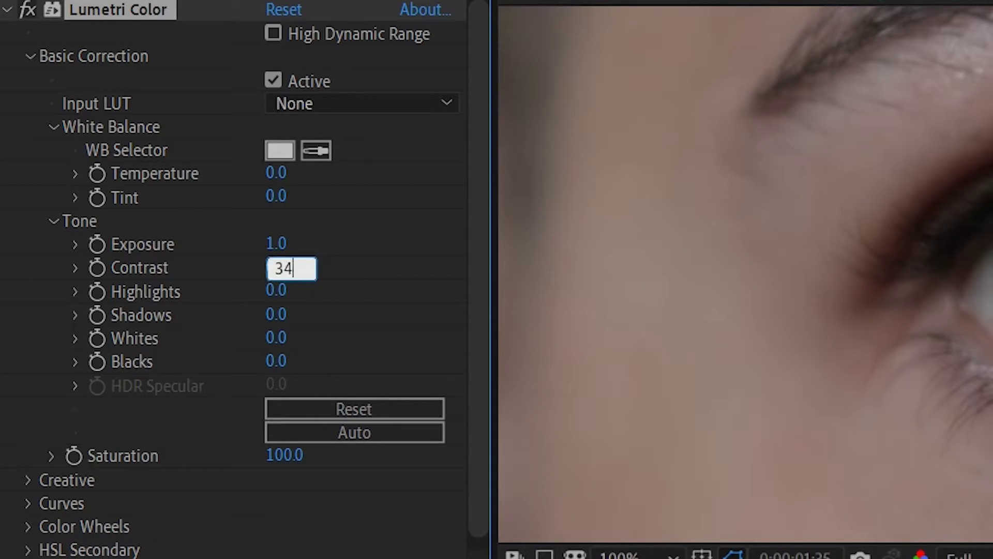
text(35)
key(Return)
click(426, 468)
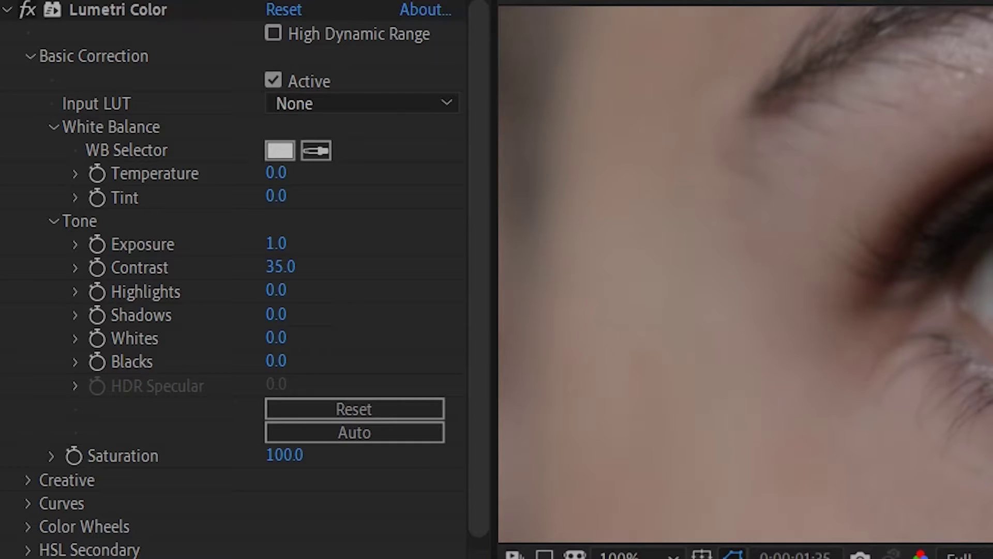
click(31, 56)
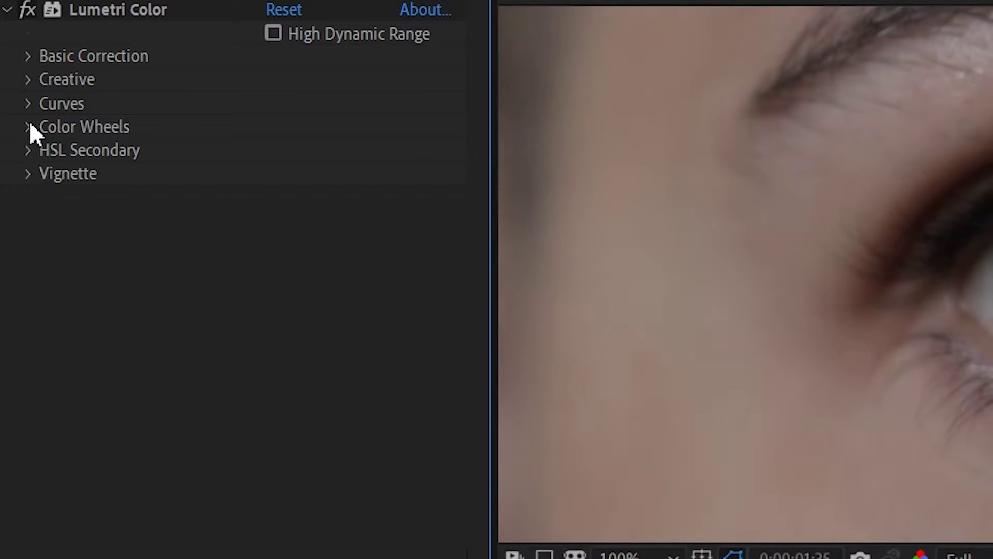
Bend the green channel of the Lumetri RGB Curve into an S-shape, adding a point
click(29, 103)
scroll(20, 359, down, 2)
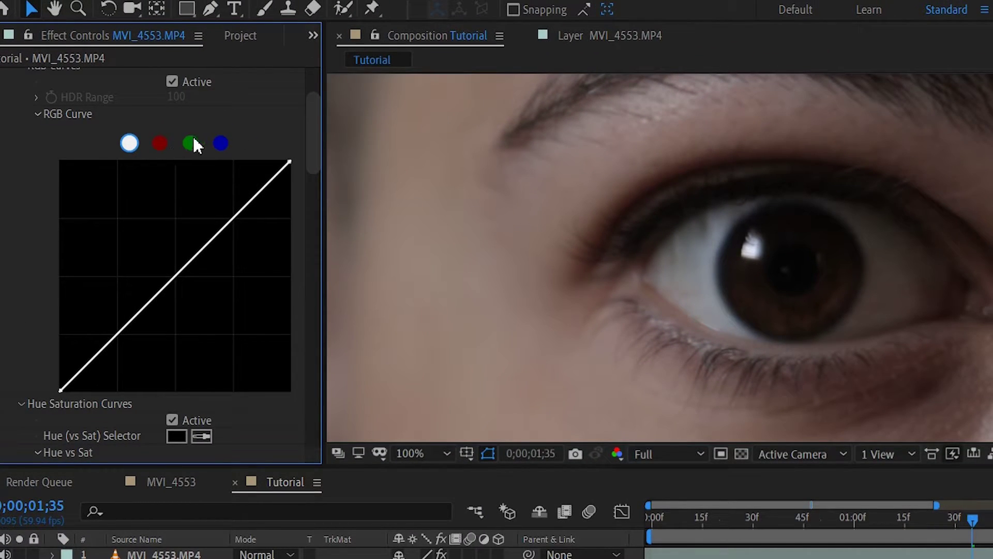
click(191, 144)
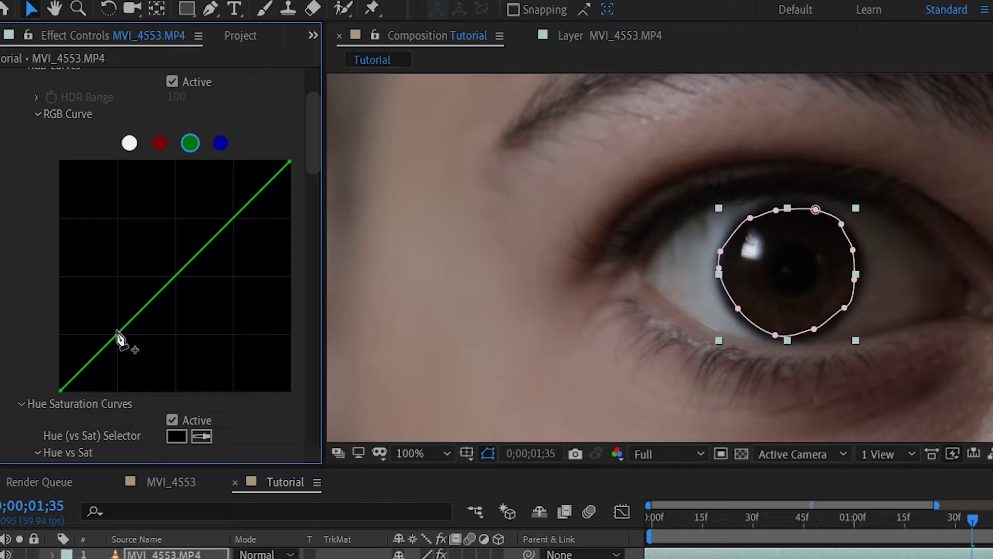
drag(123, 334, 116, 288)
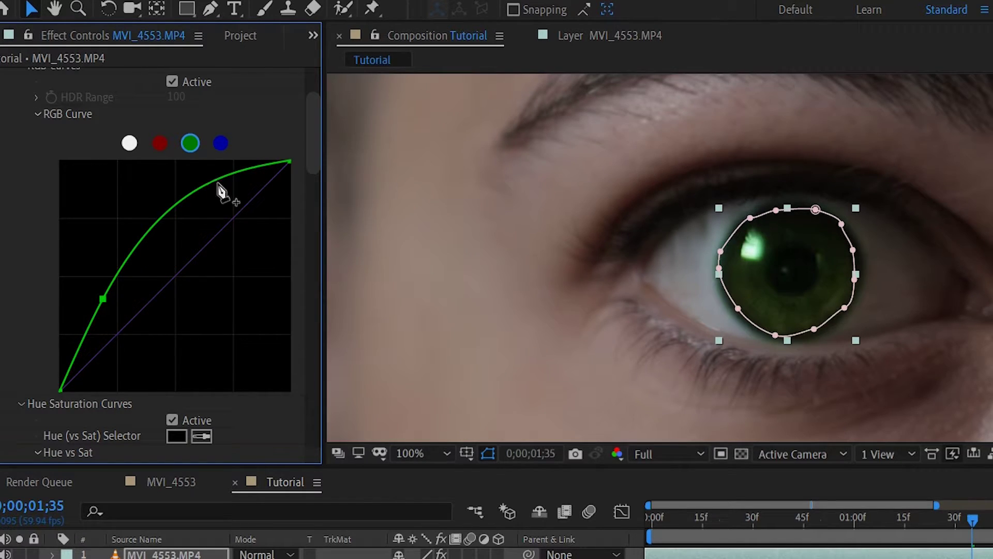
drag(218, 181, 251, 207)
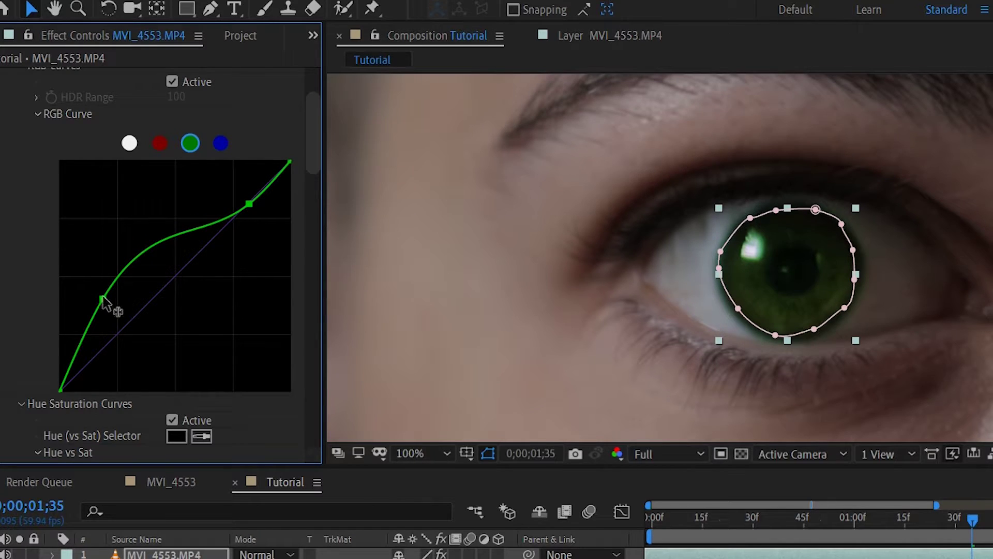
drag(104, 299, 106, 283)
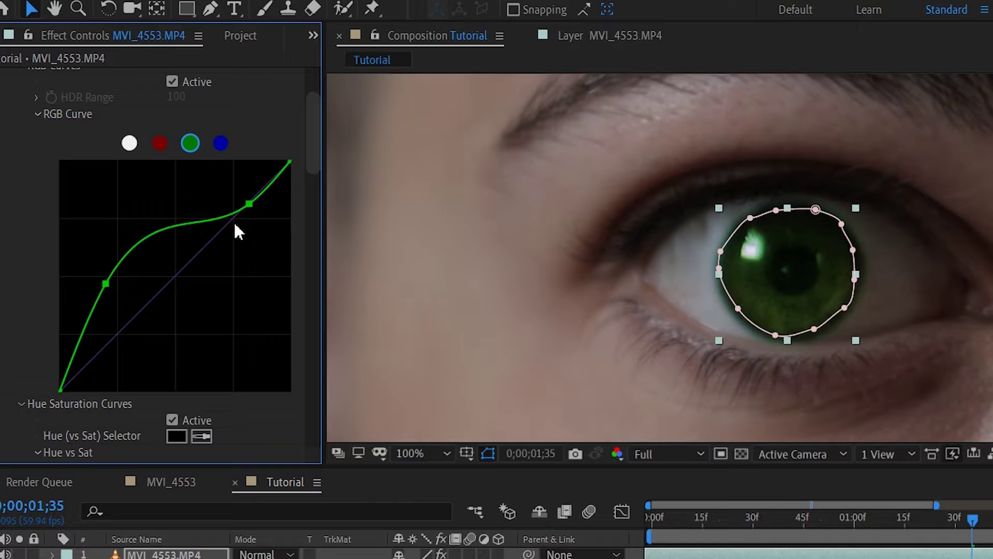
drag(201, 223, 228, 238)
Deselect the layer and recentre the viewer to review the greener iris, then reselect it
click(209, 553)
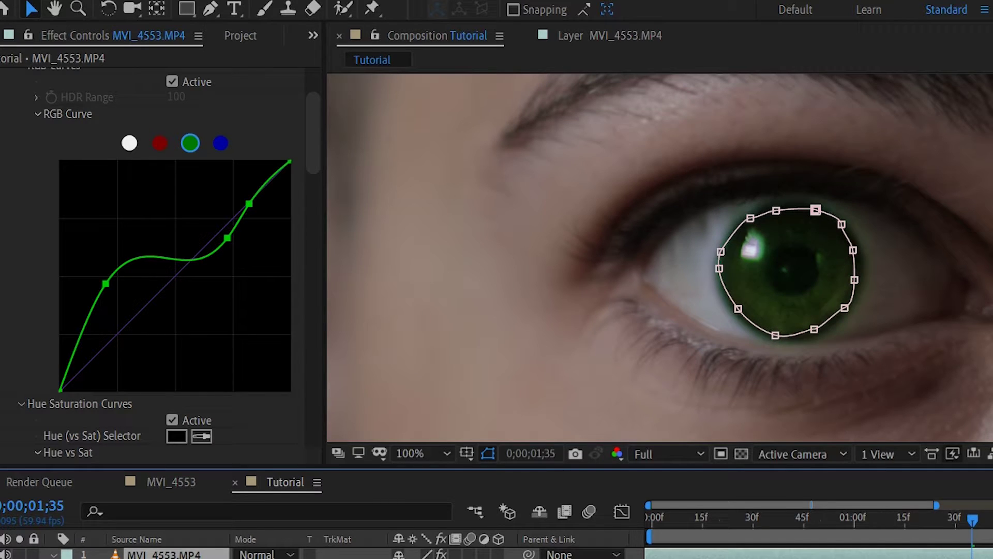
key(F2)
scroll(701, 330, down, 4)
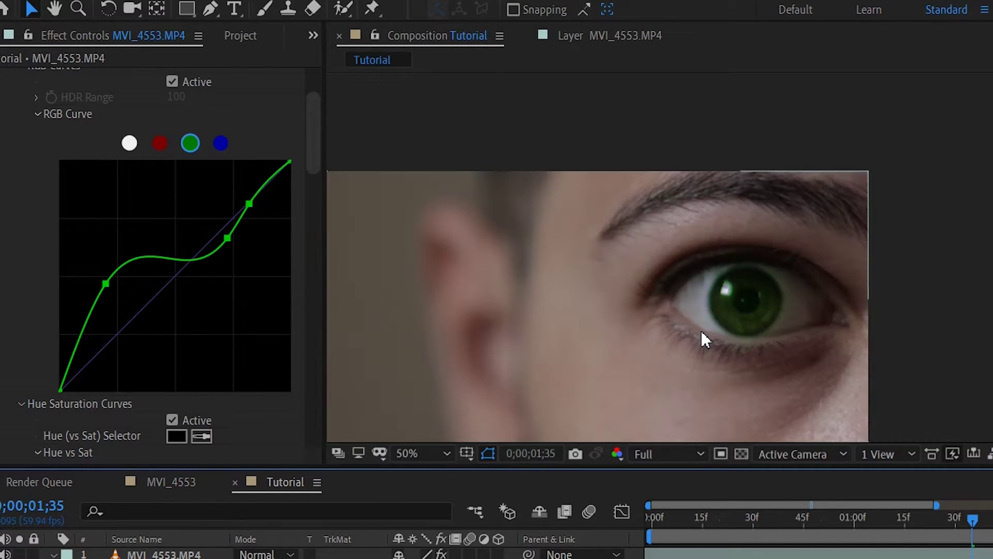
key(g)
key(v)
drag(692, 370, 774, 346)
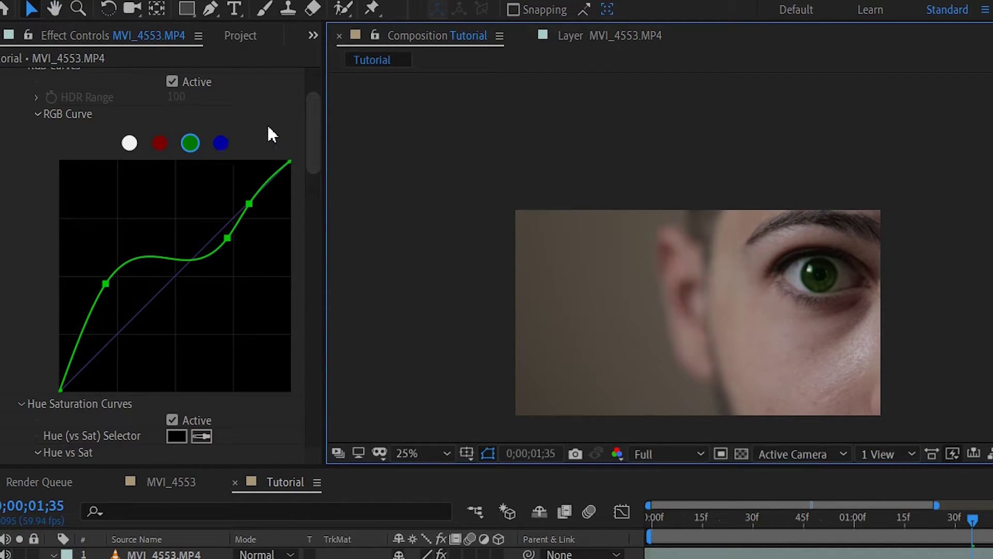
click(190, 144)
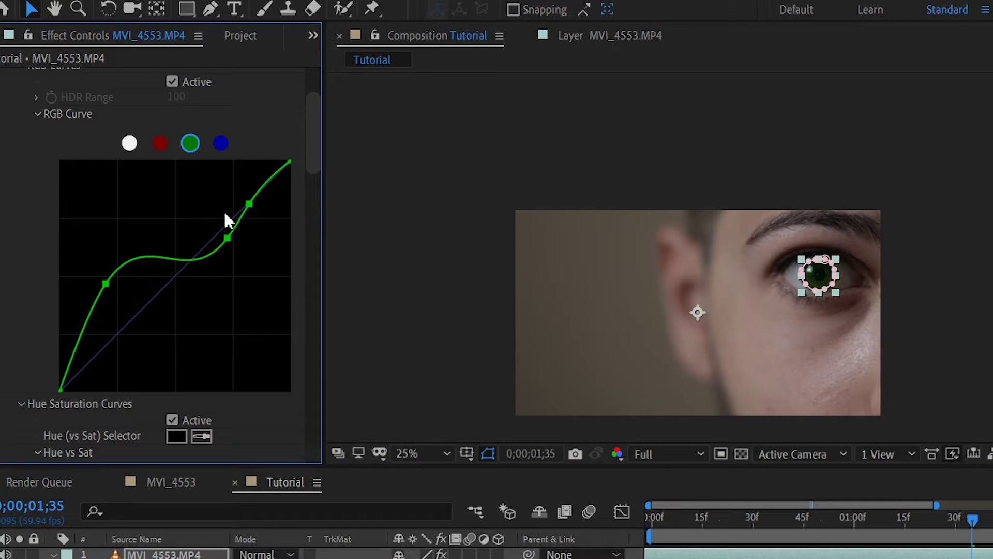
Reset Lumetri, test warm brown and purple Shadows wheel tints, then reset the Shadows wheel
ctrl+click(247, 239)
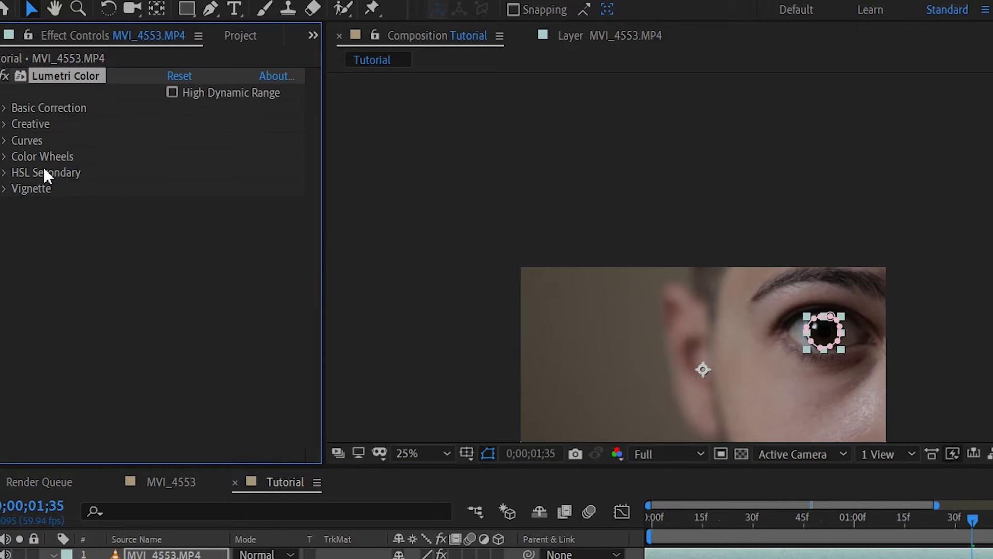
click(5, 157)
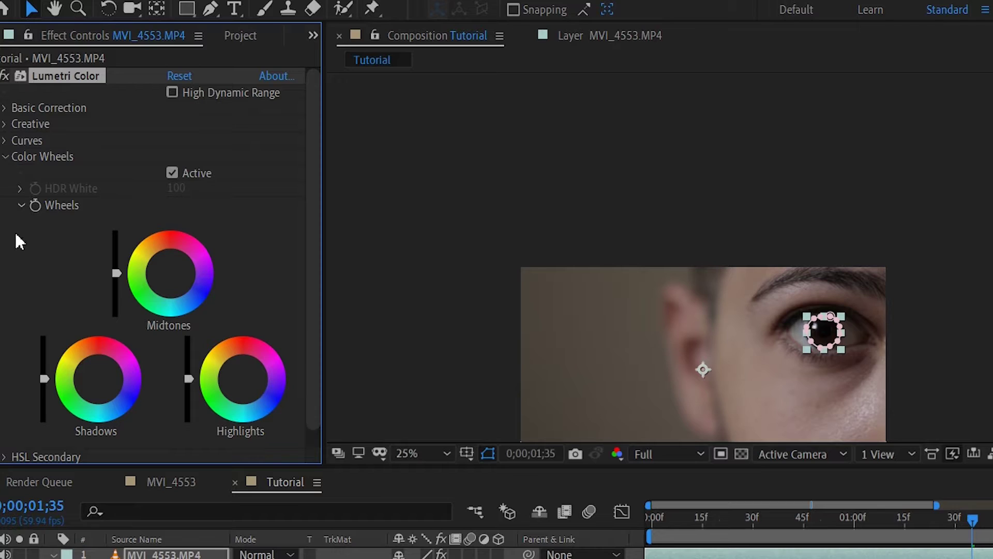
scroll(11, 252, down, 1)
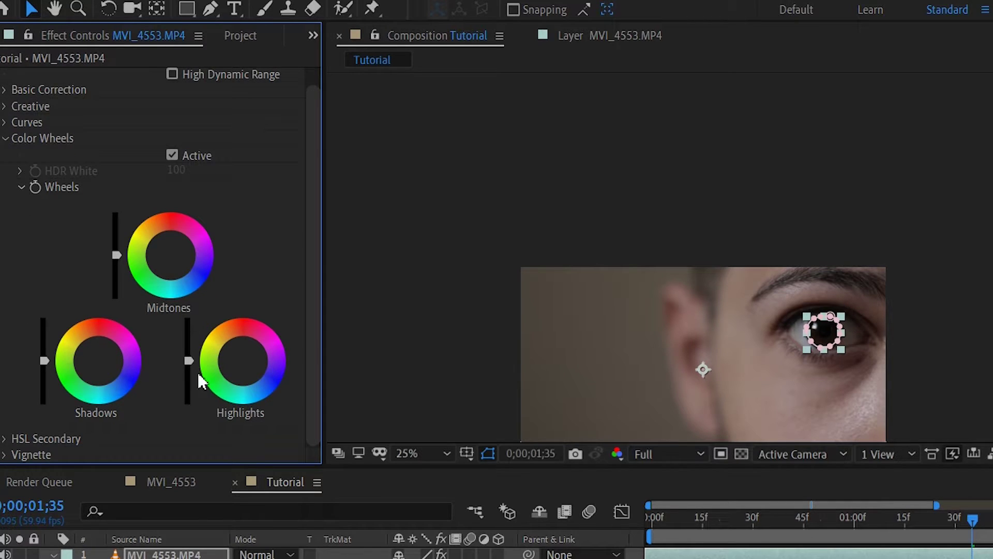
drag(98, 357, 67, 330)
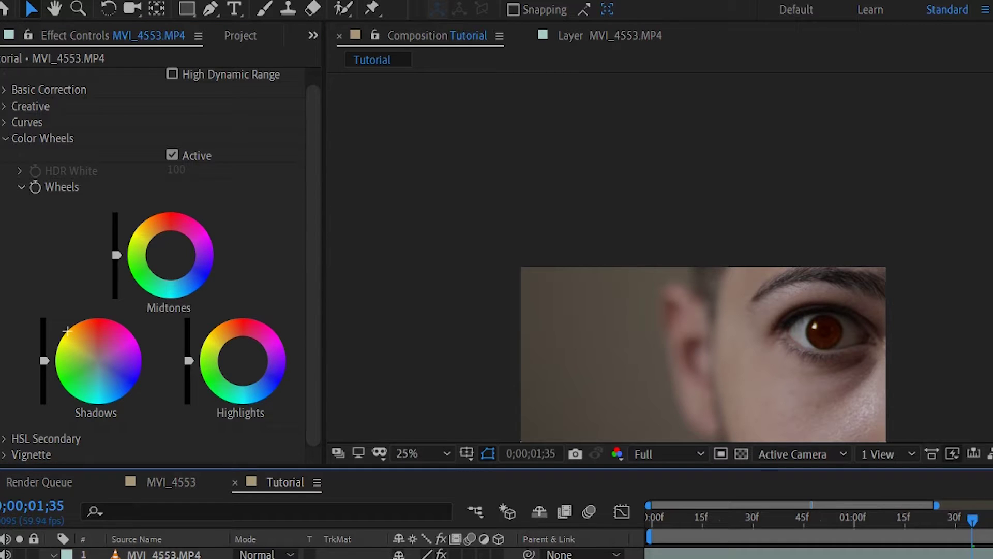
scroll(839, 361, up, 4)
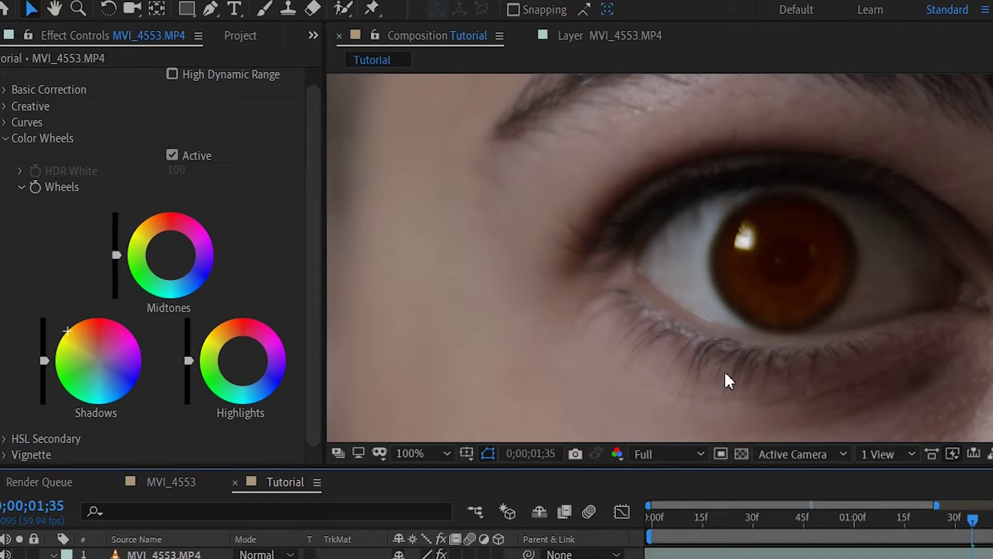
drag(77, 334, 114, 357)
scroll(621, 332, down, 4)
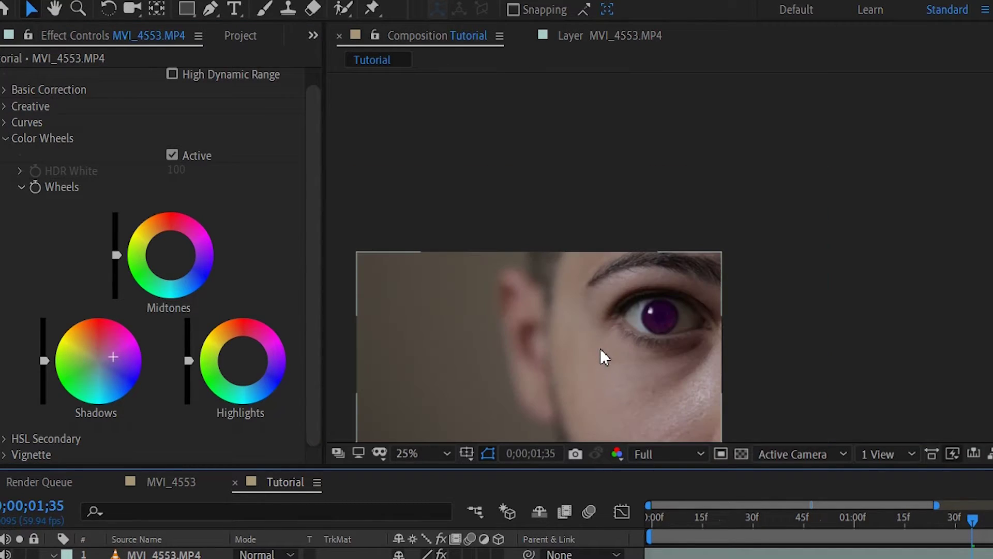
double_click(106, 359)
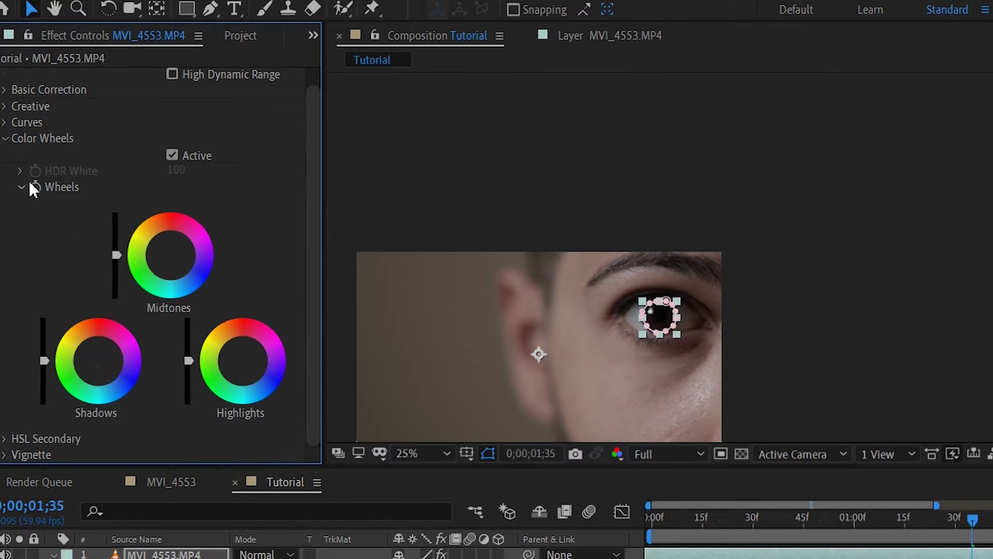
click(6, 139)
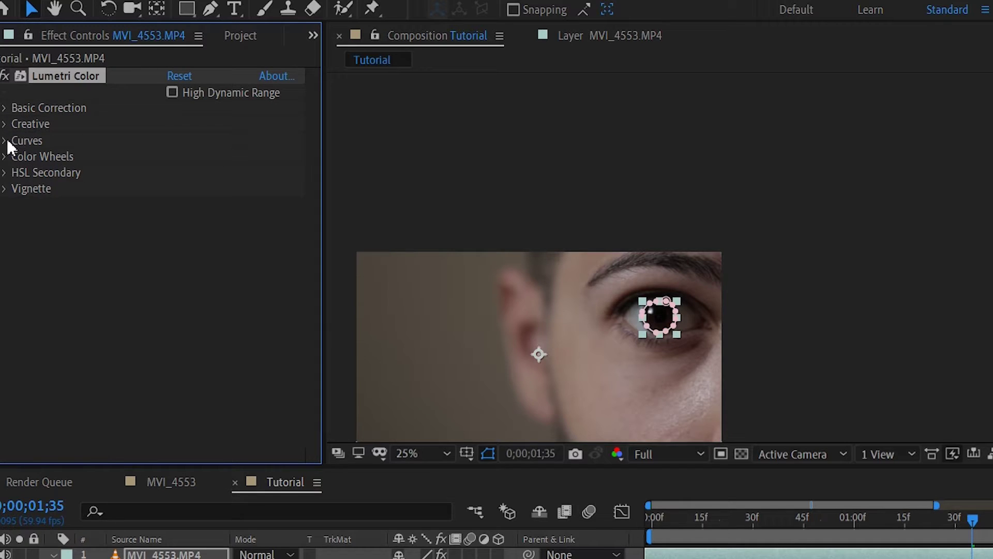
Add and drag points on the green RGB curve, lifting its lows for a bright green iris
click(7, 141)
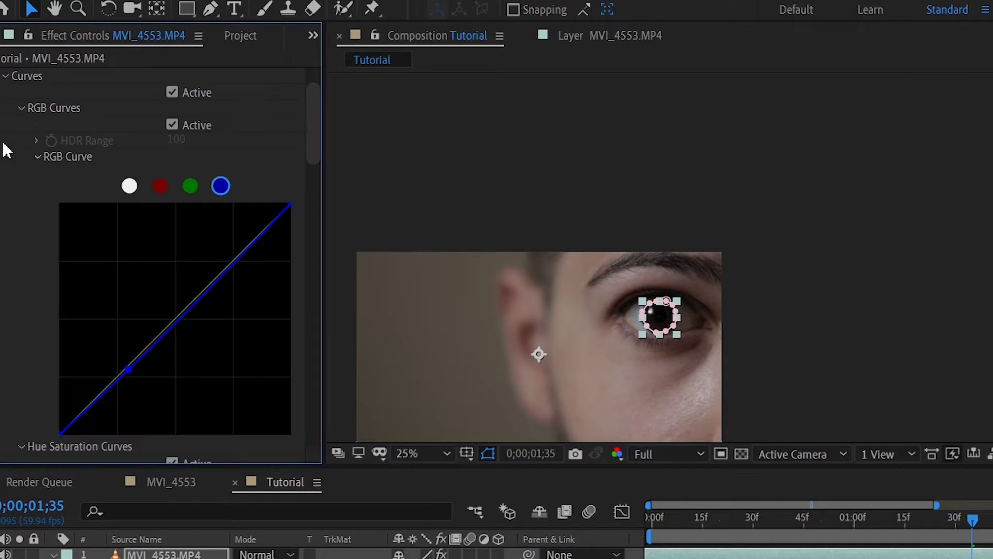
click(192, 186)
drag(122, 371, 107, 341)
drag(147, 292, 143, 281)
drag(243, 215, 265, 241)
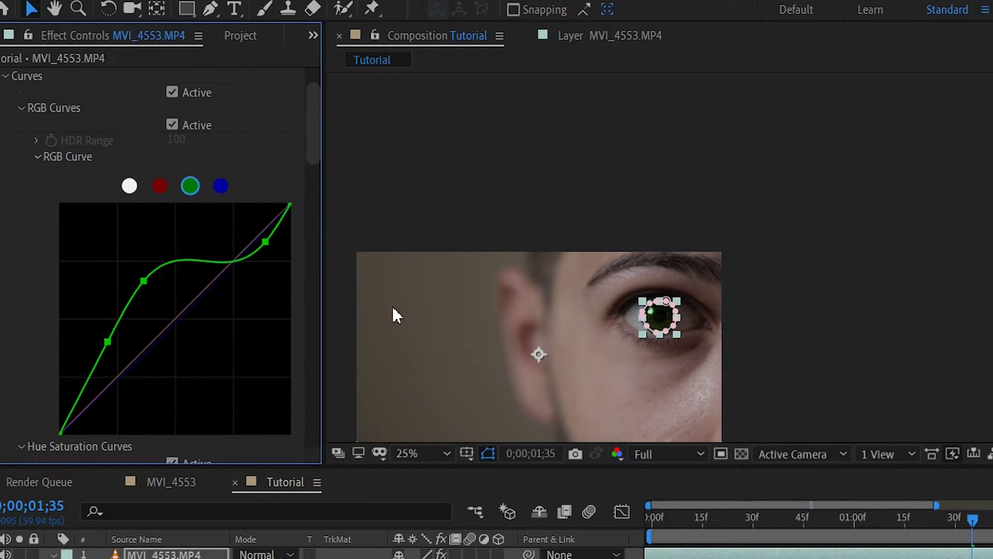
scroll(584, 343, up, 4)
key(F2)
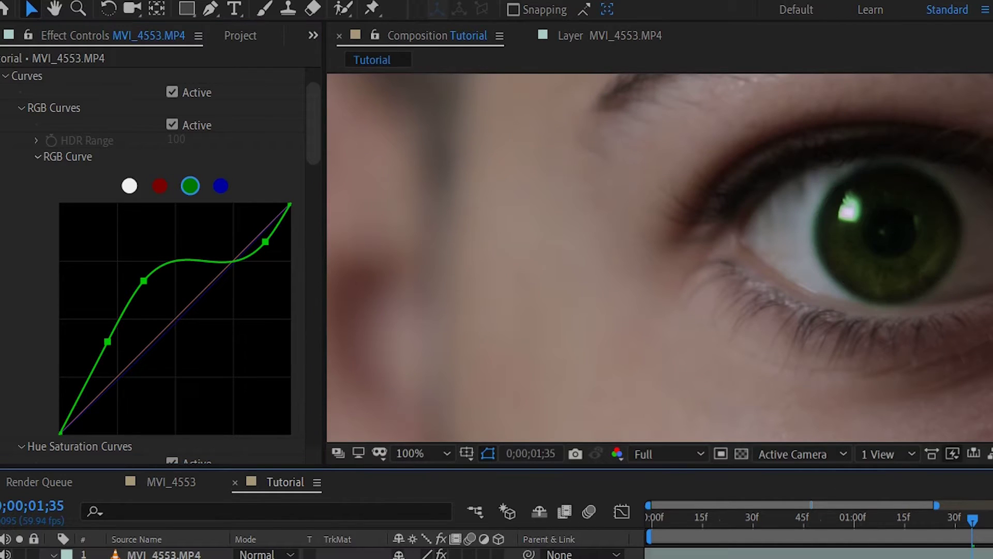
drag(144, 281, 199, 255)
drag(113, 338, 101, 314)
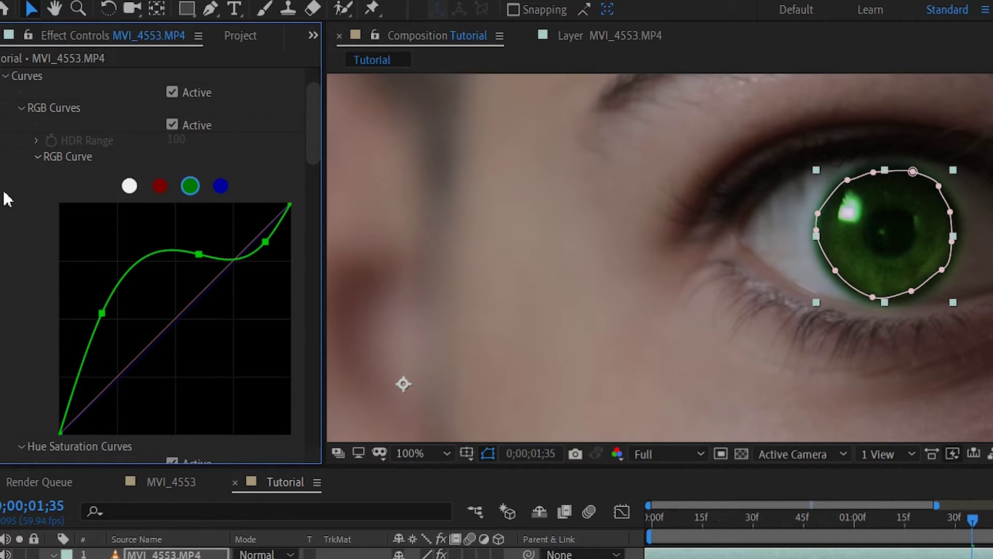
scroll(7, 199, up, 3)
click(5, 108)
Set Lumetri Basic Correction Exposure to 1.5
scroll(129, 289, down, 2)
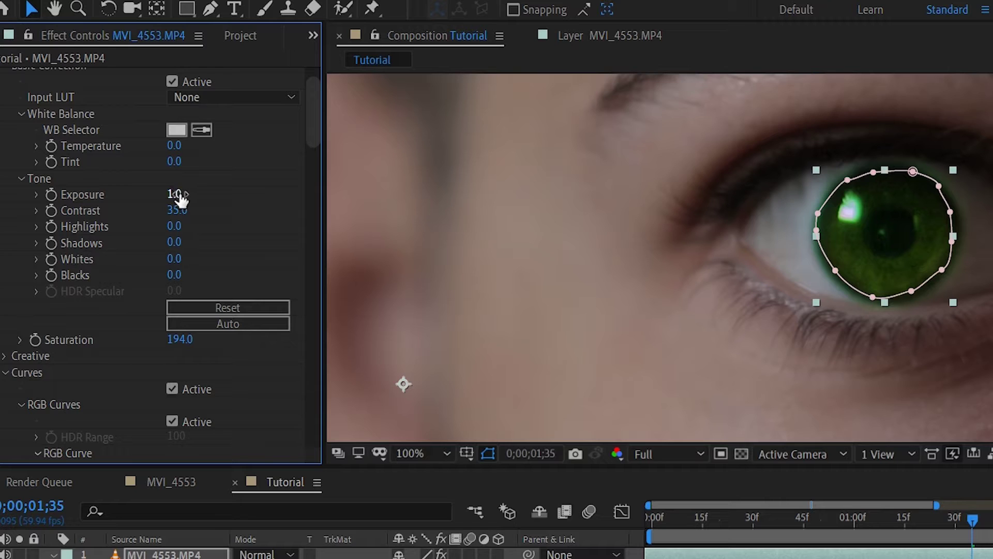
click(179, 197)
key(Return)
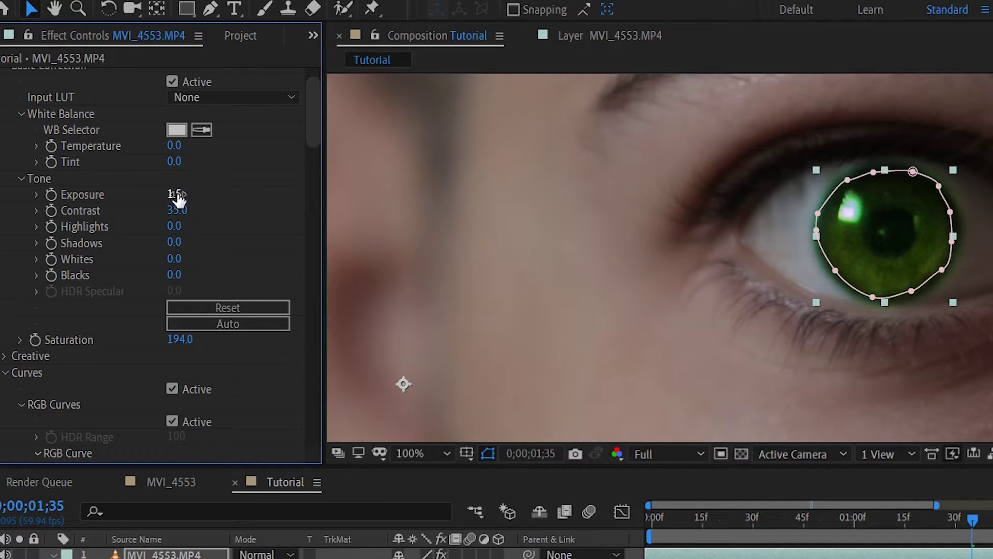
Increase Mask 1 feather to 58 pixels, keeping Add mode, and scrub back to the closed eye
scroll(731, 294, down, 4)
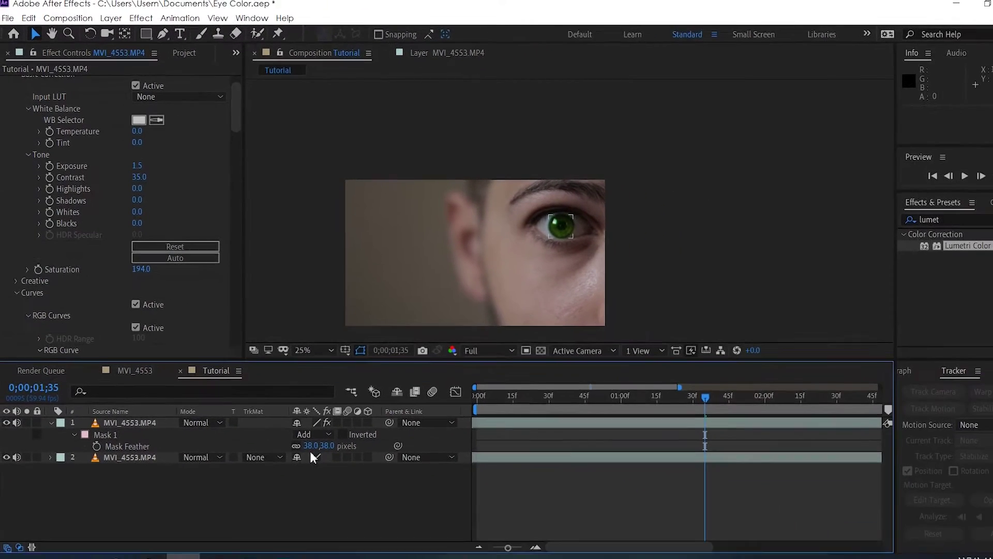
click(379, 523)
key(Escape)
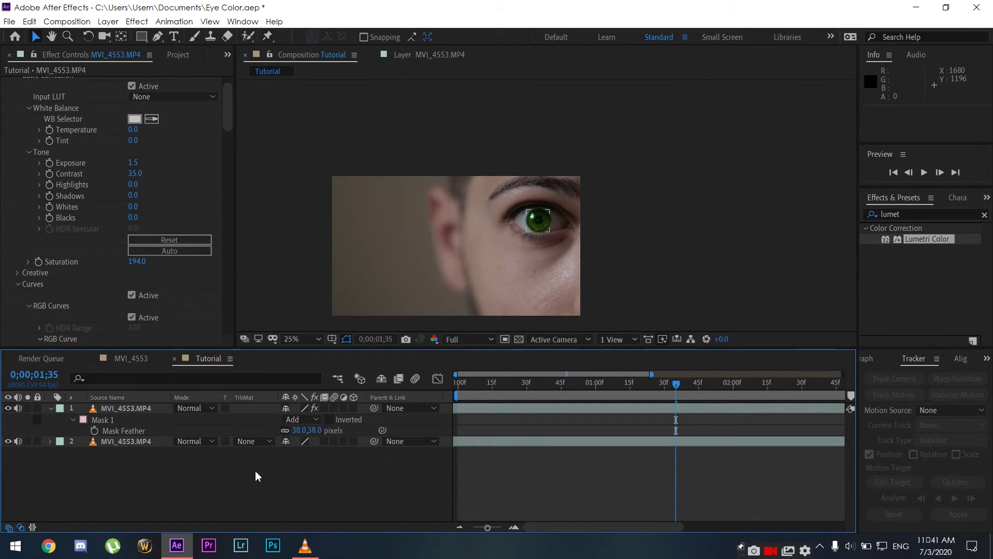
drag(302, 428, 551, 488)
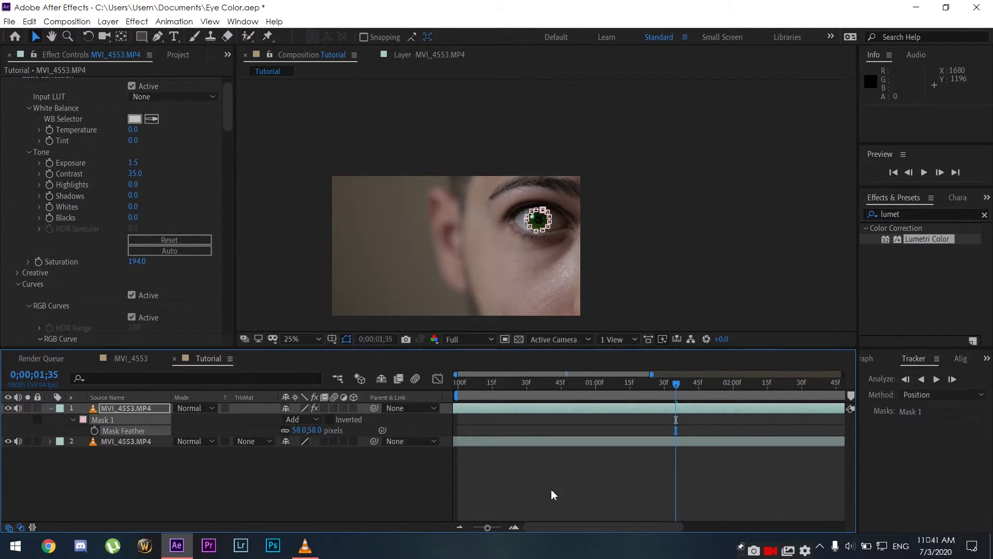
scroll(538, 266, up, 4)
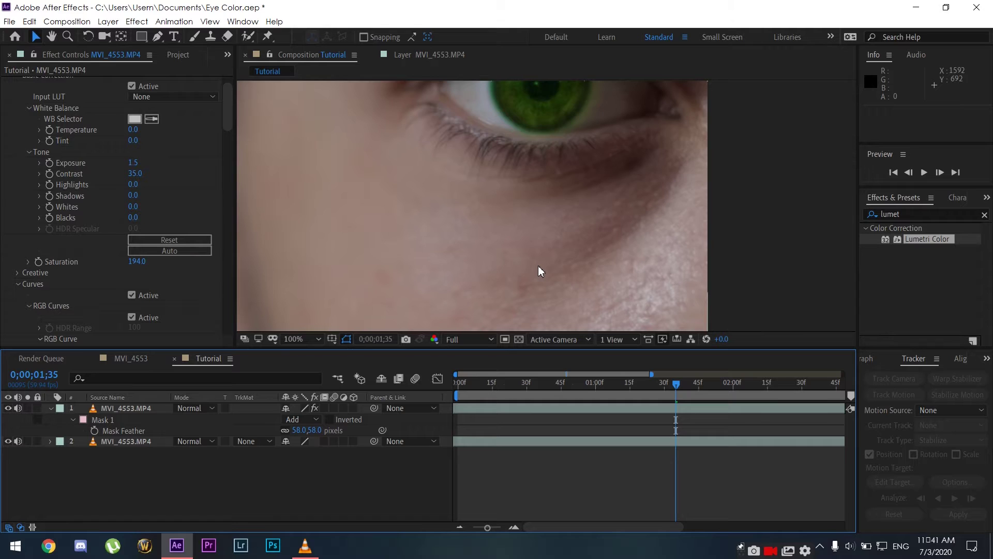
scroll(538, 270, down, 1)
scroll(551, 218, down, 1)
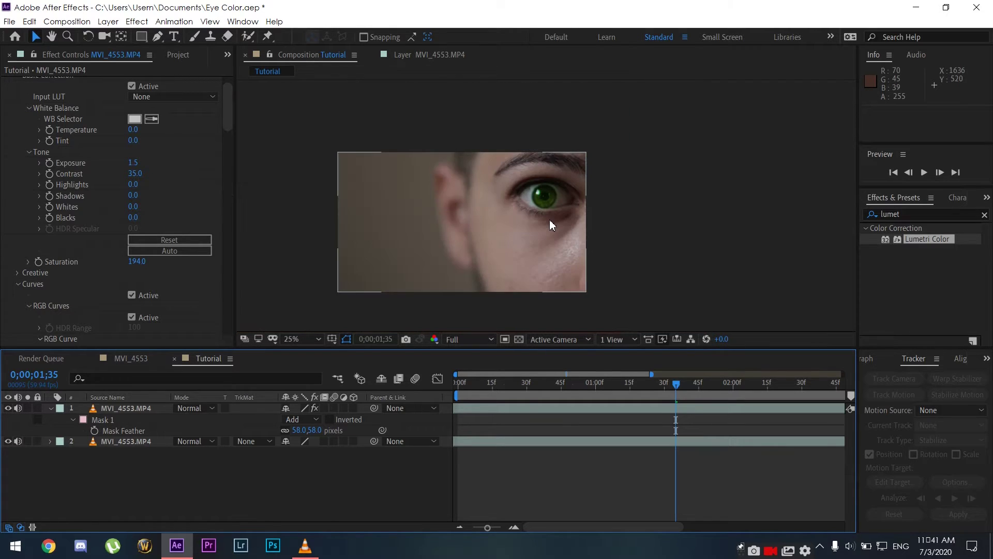
drag(587, 394, 717, 388)
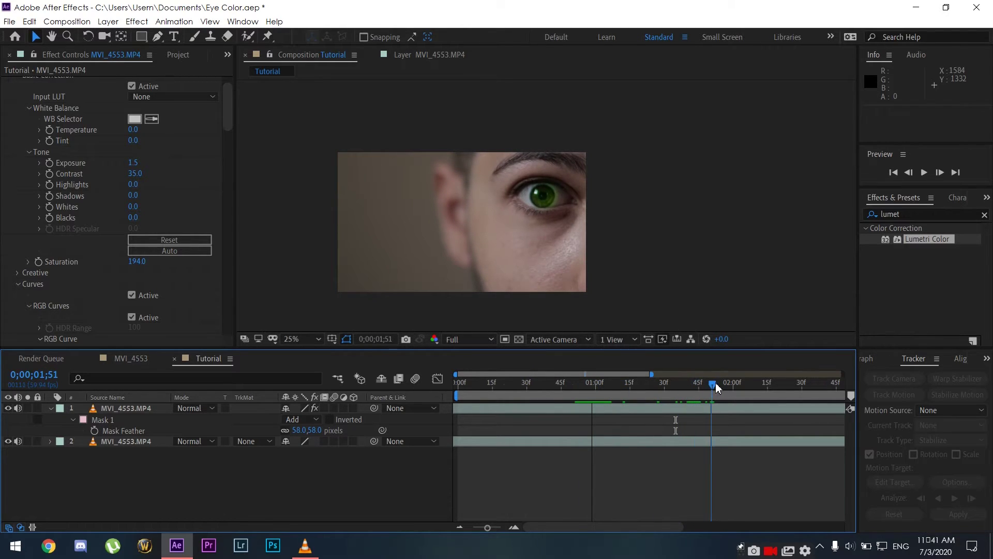
Step through frames around 1;47–2;00 to check the open eye, then select Mask 1 for tracking
key(Page_Up)
key(Page_Up)
key(Page_Up)
key(Page_Up)
key(Page_Up)
key(Page_Up)
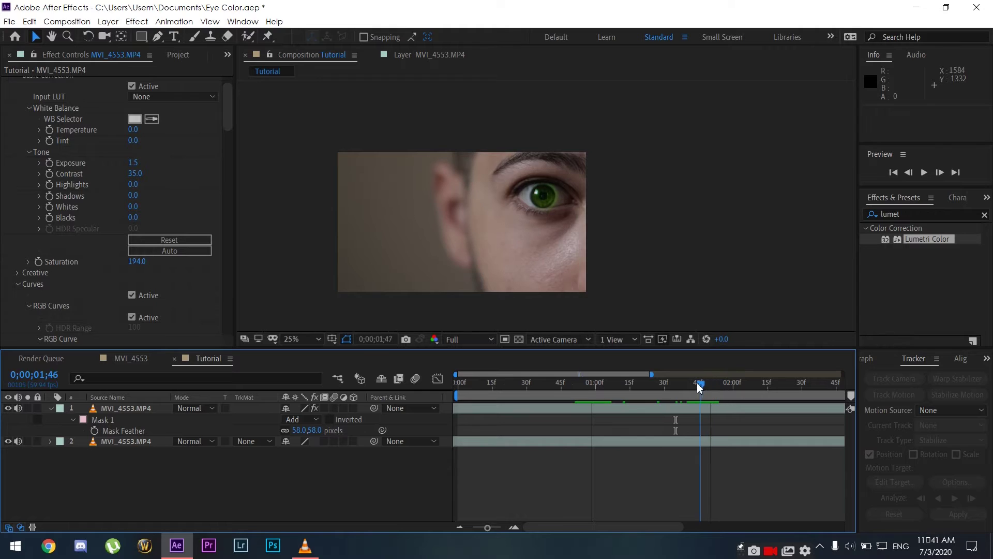
click(705, 386)
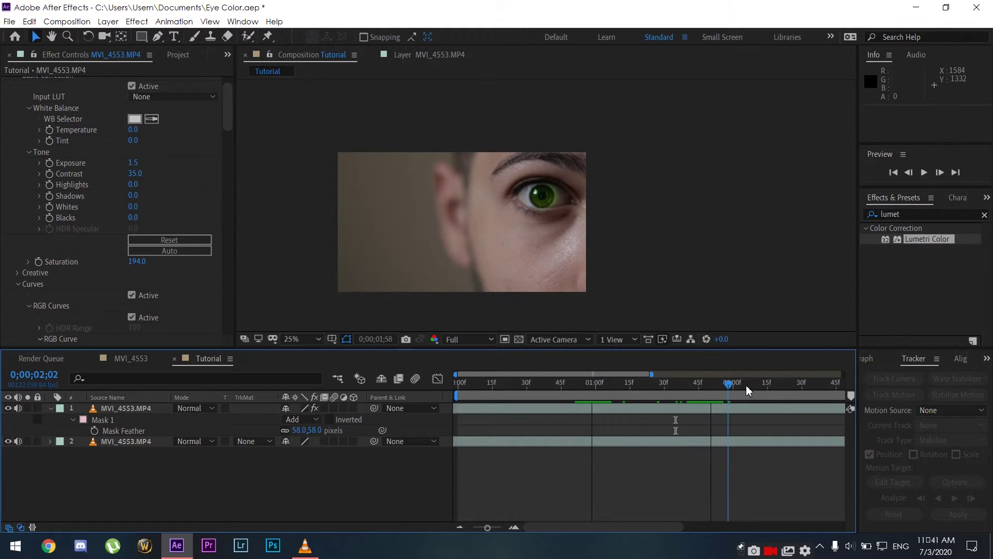
drag(746, 391, 677, 391)
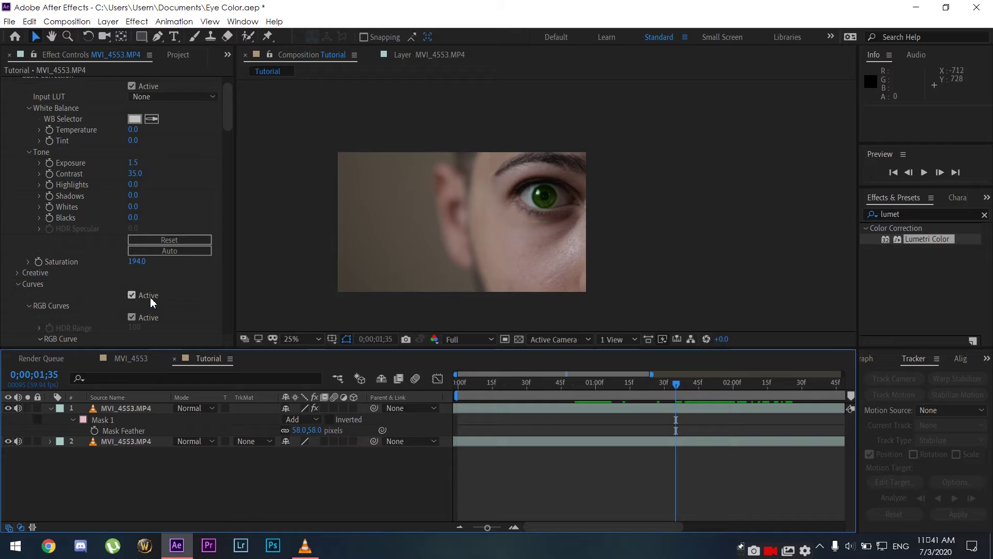
click(138, 414)
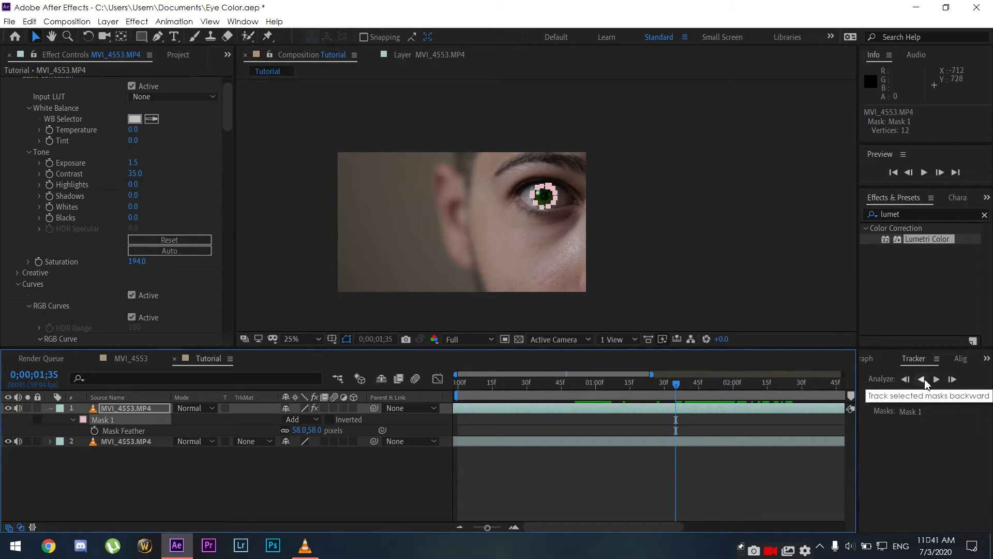
Run Analyze Forward on Mask 1 to about 0;00;03;39 and fit the clip in the timeline
click(941, 380)
click(938, 379)
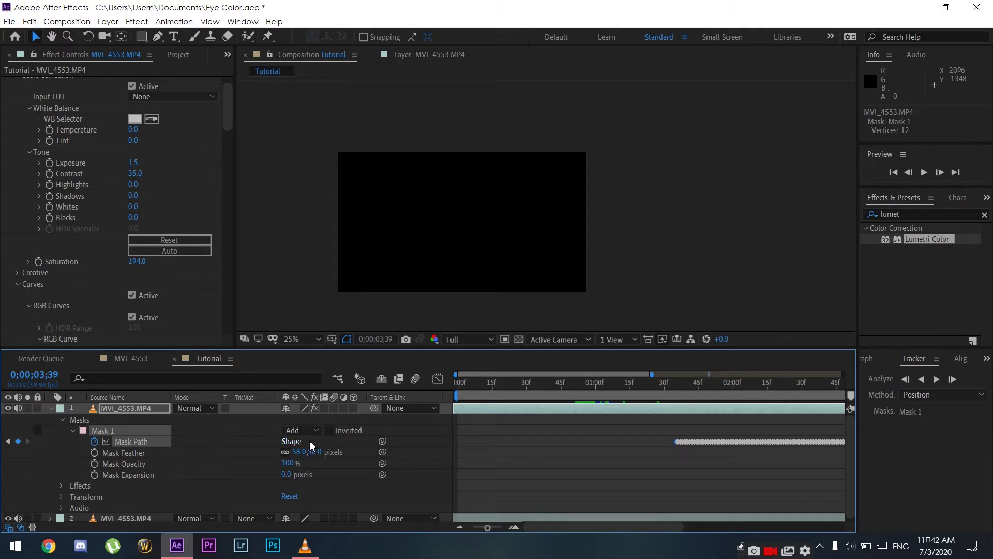
key(minus)
Preview the tracked mask from about 1;25, then return to 0;00;00;49 and reselect Mask 1
drag(650, 393, 588, 389)
key(space)
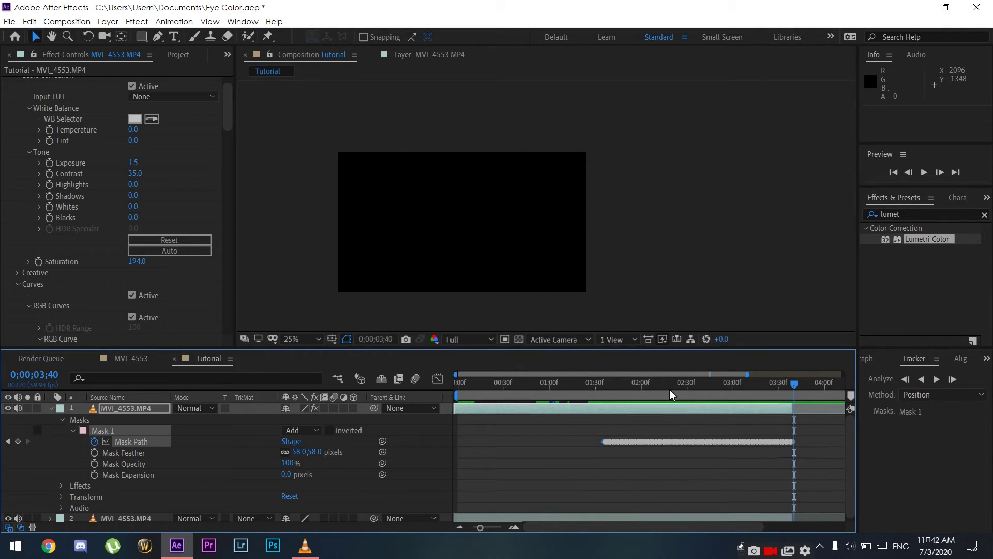
drag(670, 389, 576, 392)
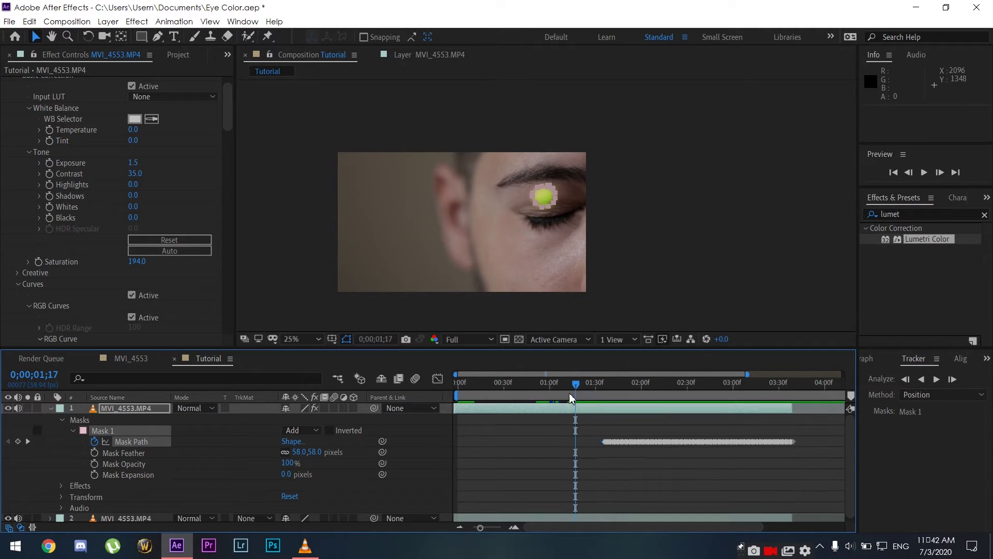
drag(541, 393, 534, 393)
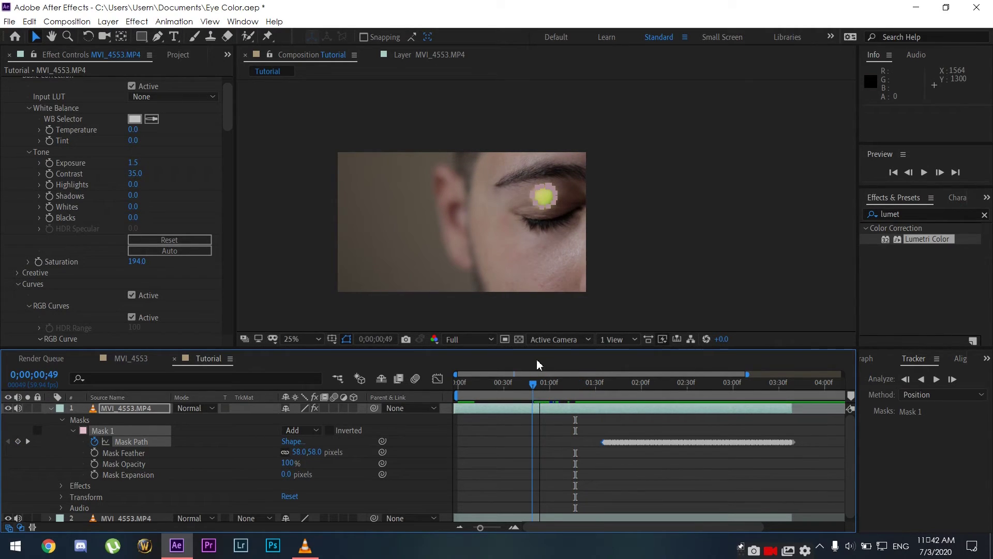
click(604, 479)
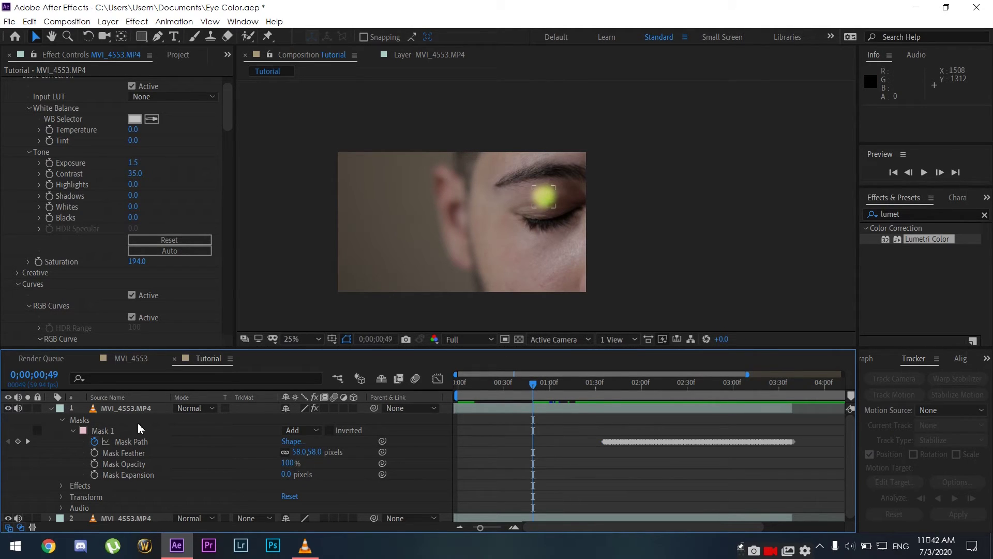
click(113, 435)
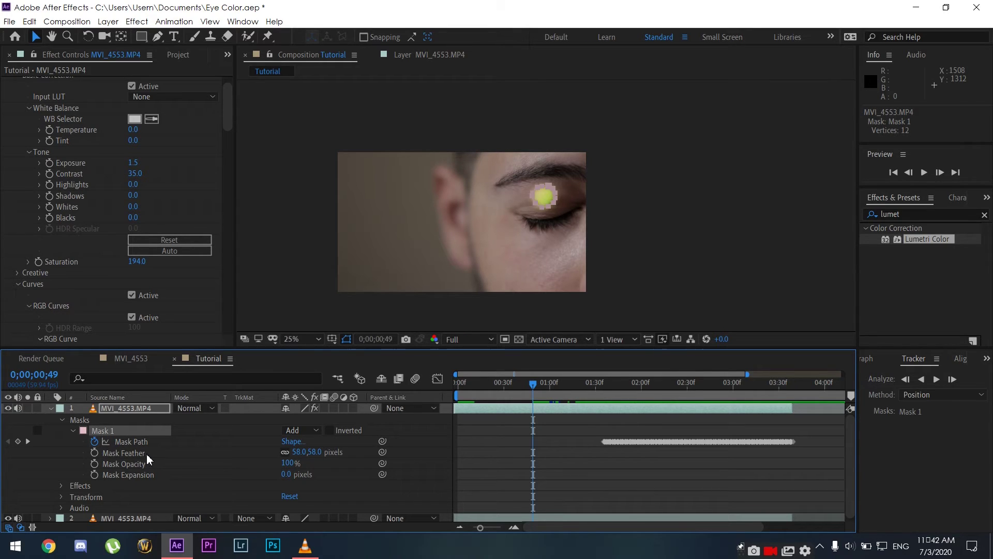
scroll(147, 455, down, 1)
scroll(165, 191, up, 2)
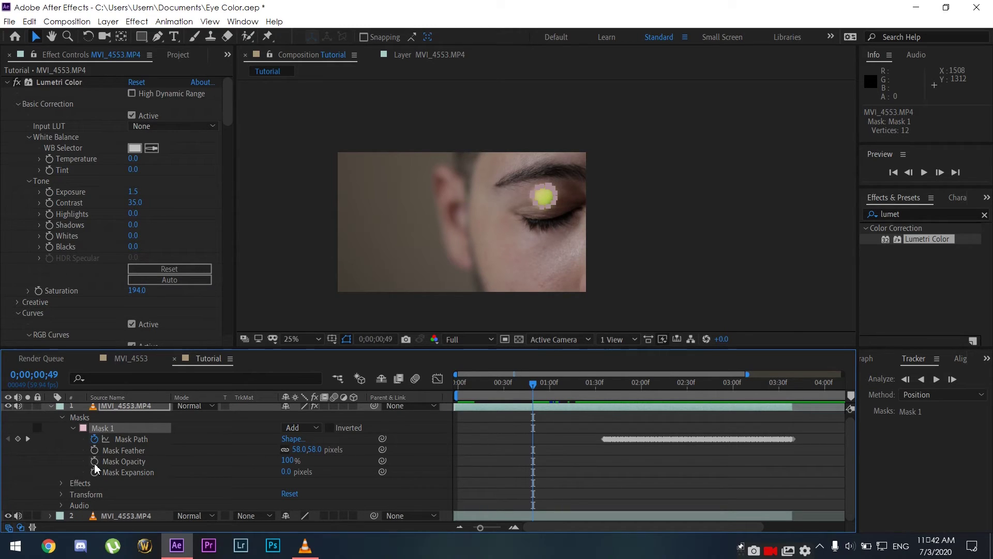
At the first frame, keyframe Mask 1's opacity at 0%
key(Page_Up)
key(Page_Up)
key(Page_Up)
key(Page_Up)
key(Page_Up)
key(Page_Up)
key(Page_Up)
key(Page_Up)
key(Page_Up)
key(Page_Up)
key(Page_Up)
key(Page_Up)
key(Page_Up)
key(Page_Up)
key(Page_Up)
key(Page_Up)
key(Page_Up)
key(Page_Up)
key(Page_Up)
key(Page_Up)
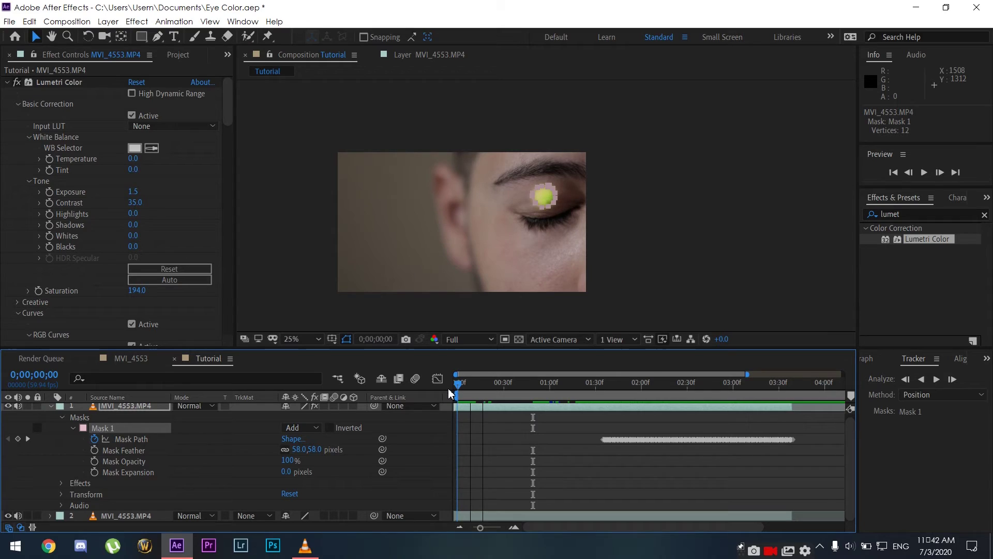
click(94, 461)
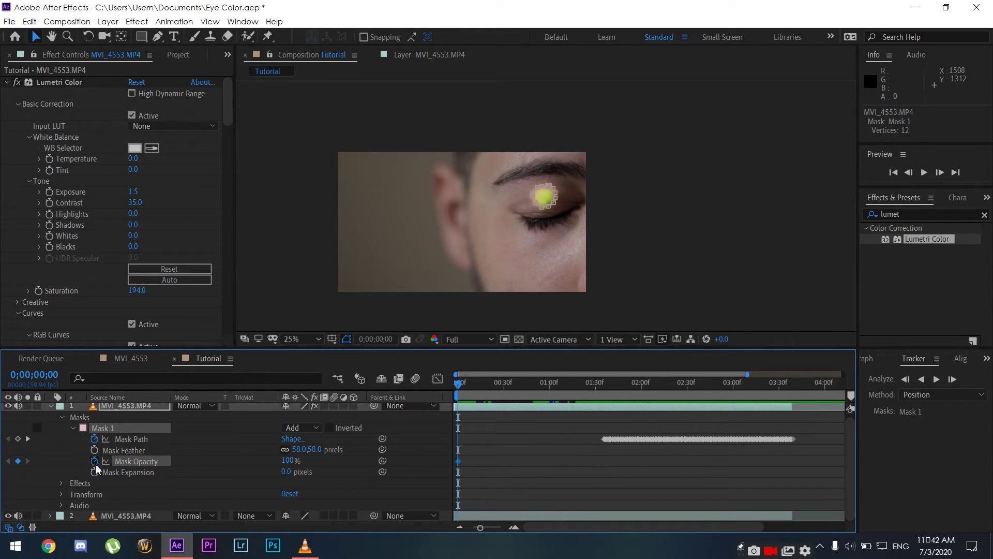
click(291, 460)
text(0)
key(Return)
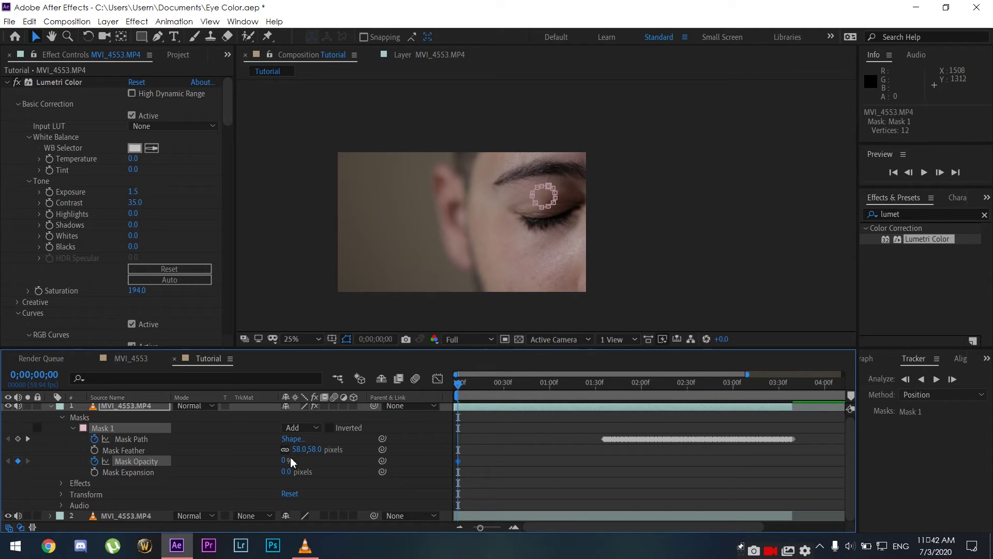
click(517, 438)
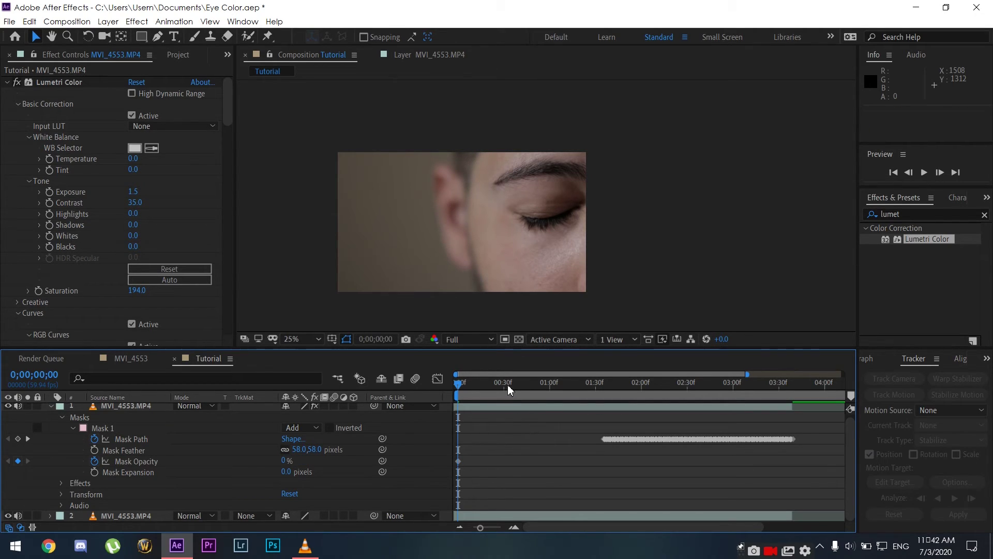
Add a 100% Mask Opacity keyframe where the eye opens, retiming it to about 0;00;01;18
drag(508, 390, 568, 384)
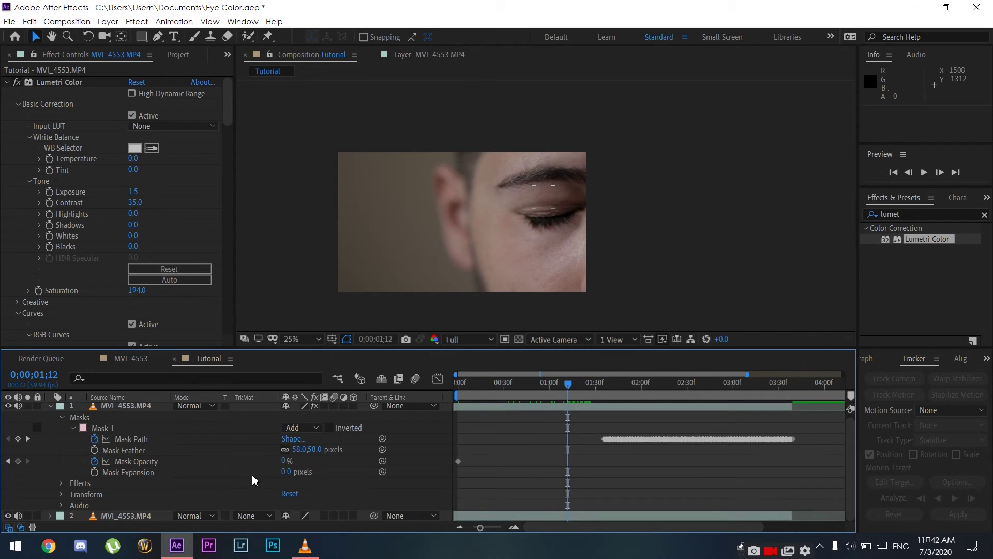
click(18, 461)
click(571, 382)
drag(573, 383, 588, 384)
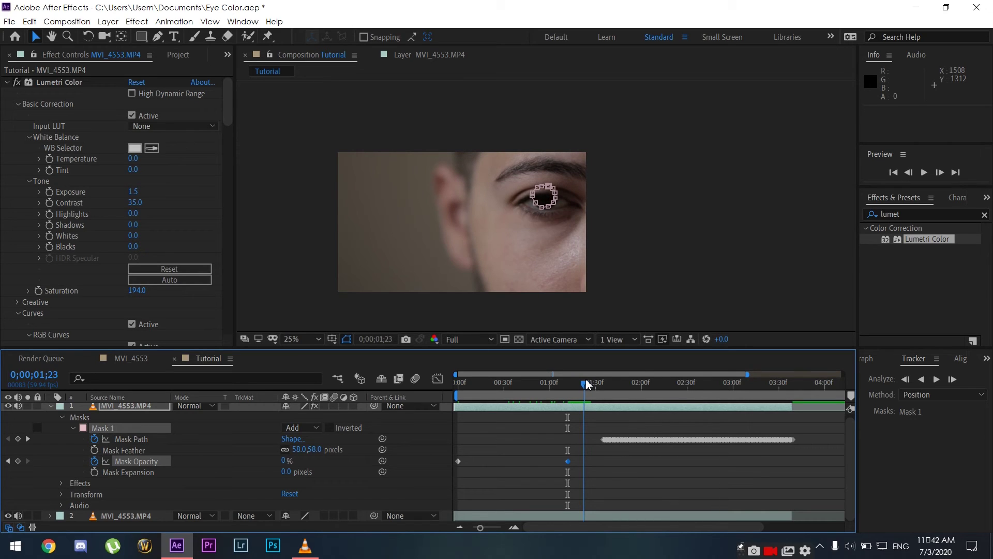
click(288, 464)
click(286, 462)
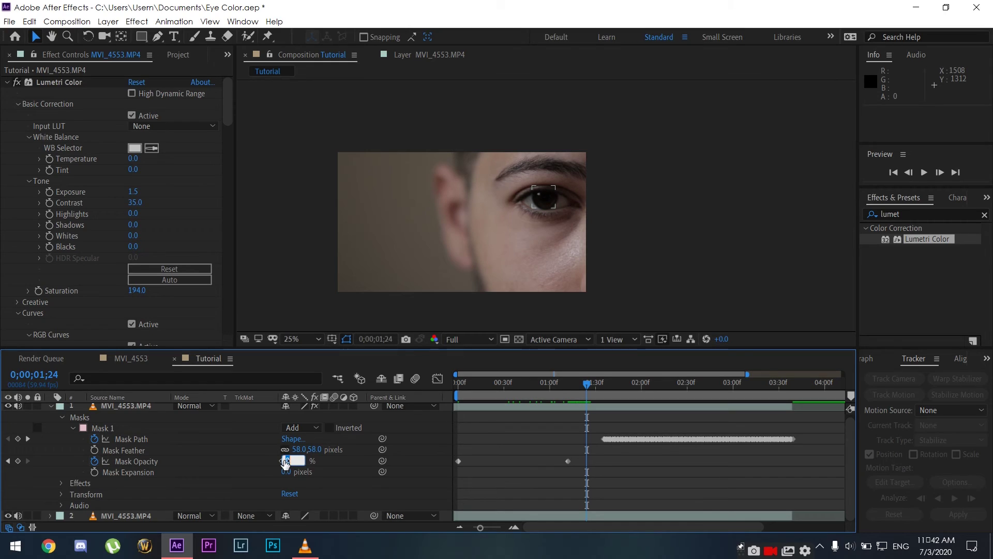
text(100)
key(Return)
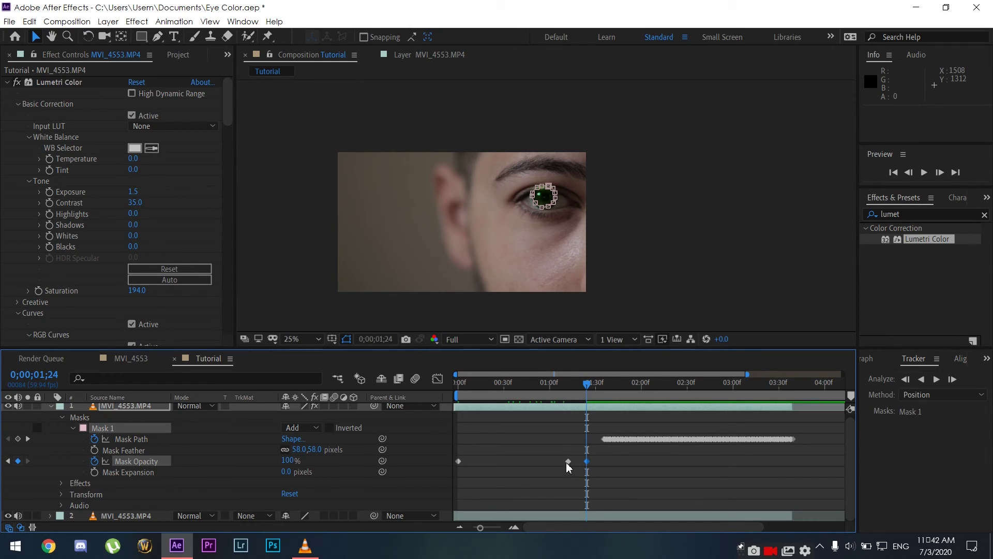
drag(569, 461, 578, 461)
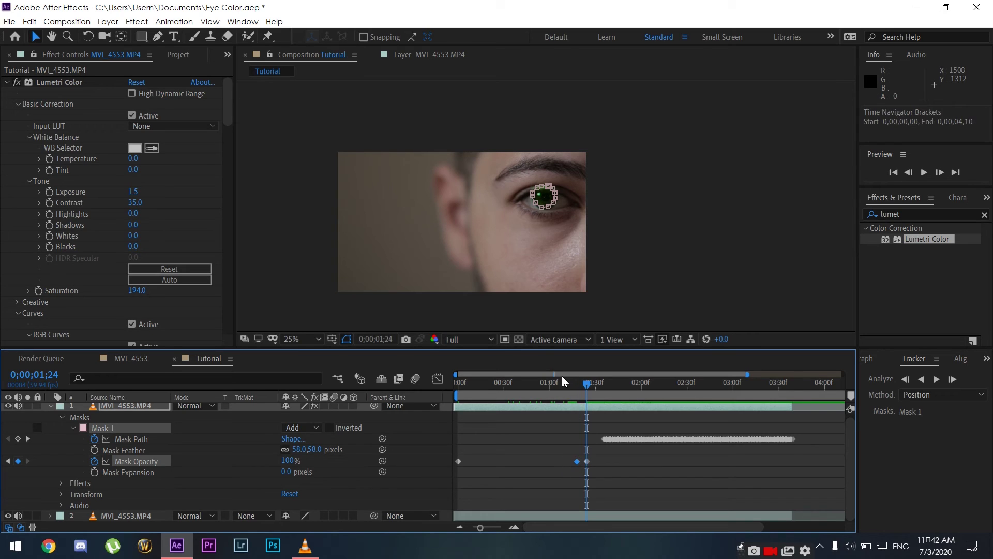
drag(544, 396, 513, 396)
Play the Tutorial composition from the first frame to watch the green iris fade in
key(Home)
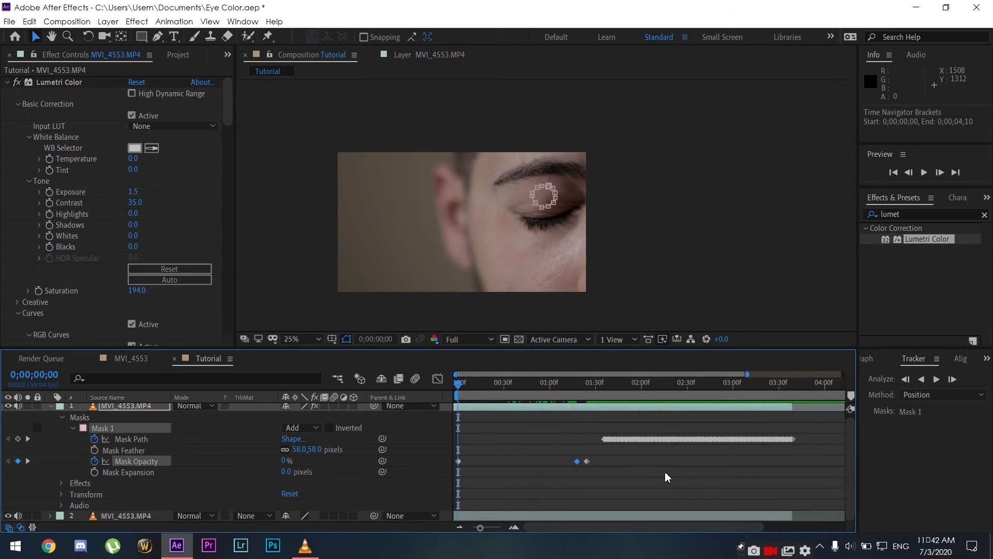
key(space)
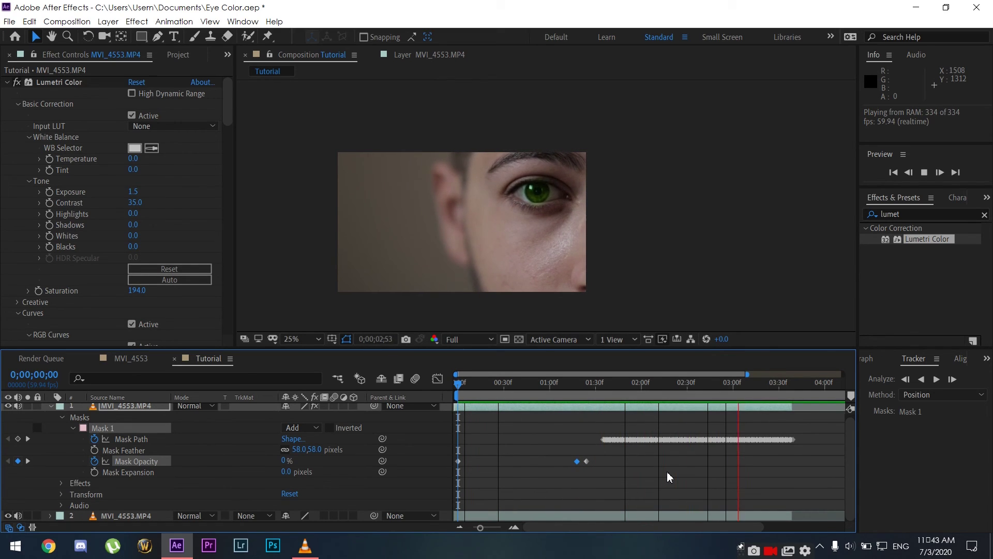
scroll(668, 476, right, 3)
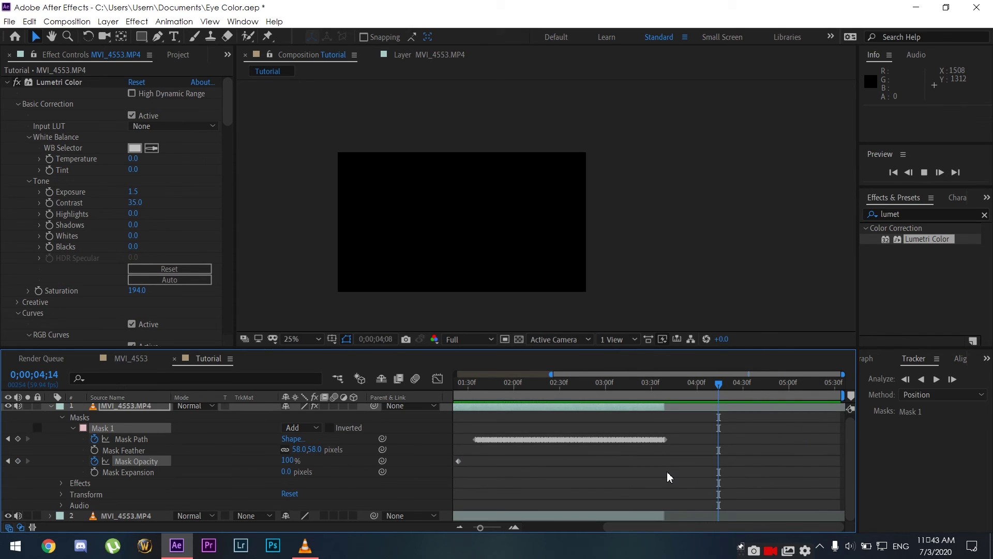